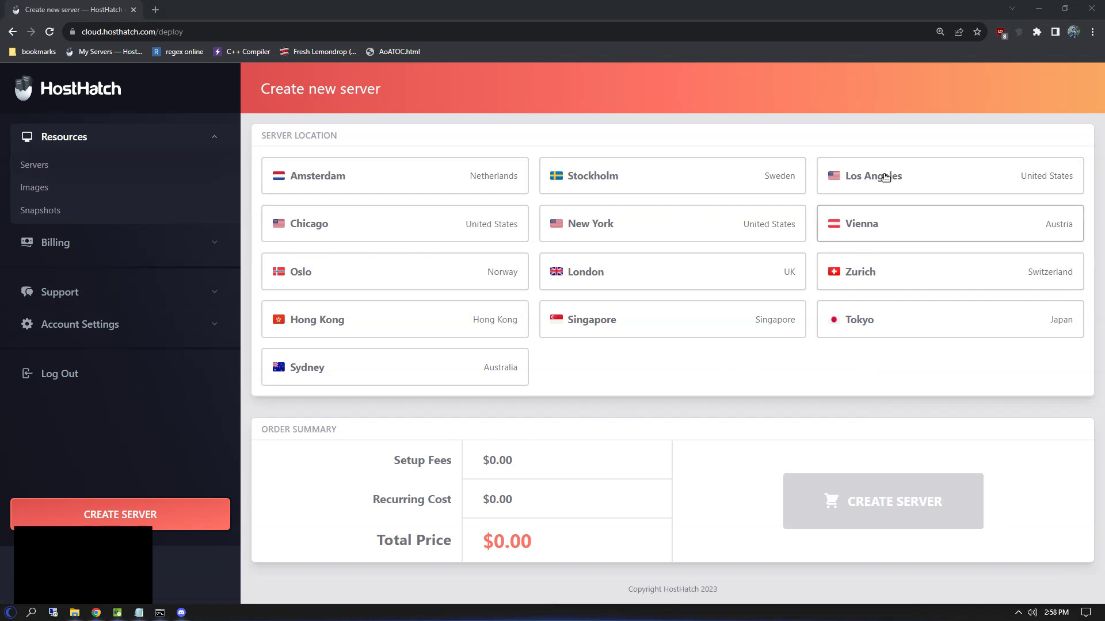
# Step: Choose the Los Angeles location, the KVM - NVMe Compute VMs type and the NVMe 12 GB plan
pyautogui.click(885, 177)
pyautogui.scroll(-2, 614, 396)
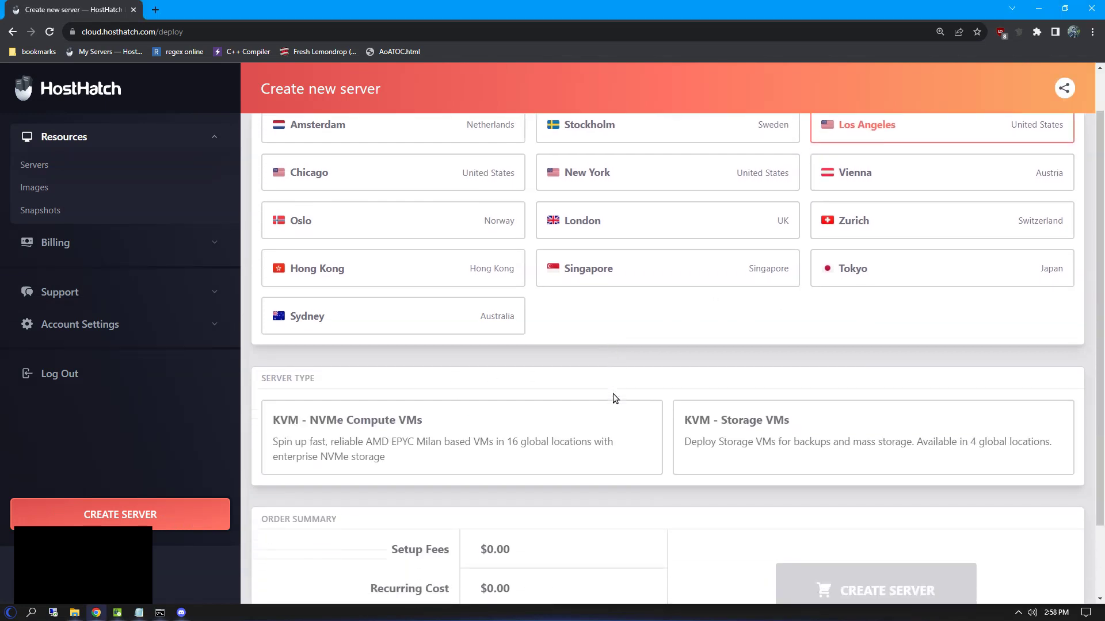
pyautogui.scroll(-1, 518, 380)
pyautogui.click(414, 385)
pyautogui.scroll(-1, 400, 408)
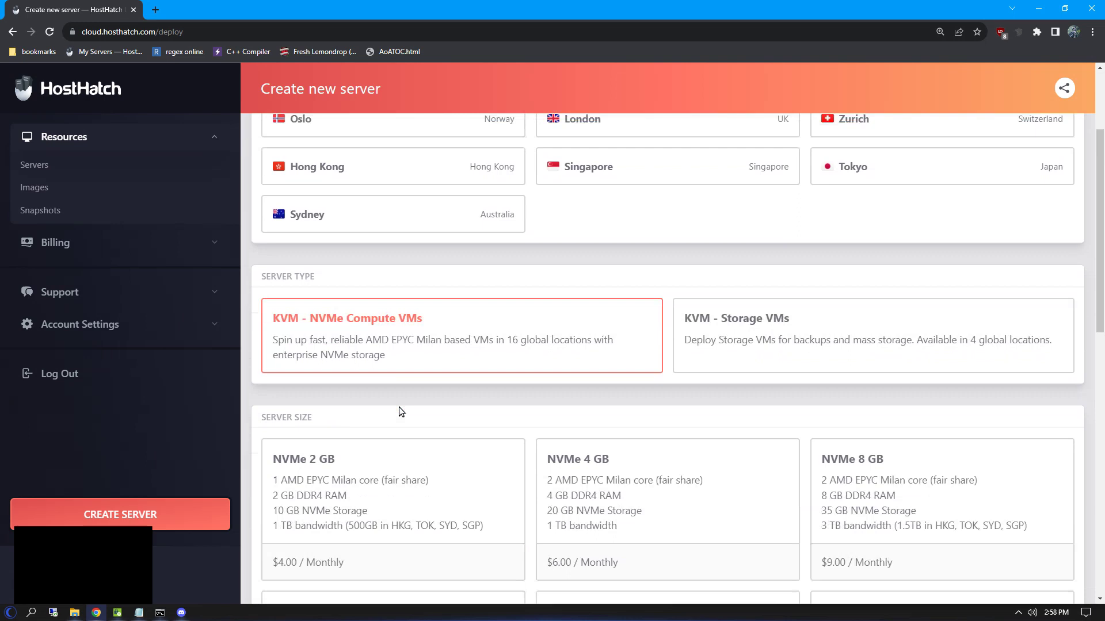
pyautogui.scroll(-3, 401, 410)
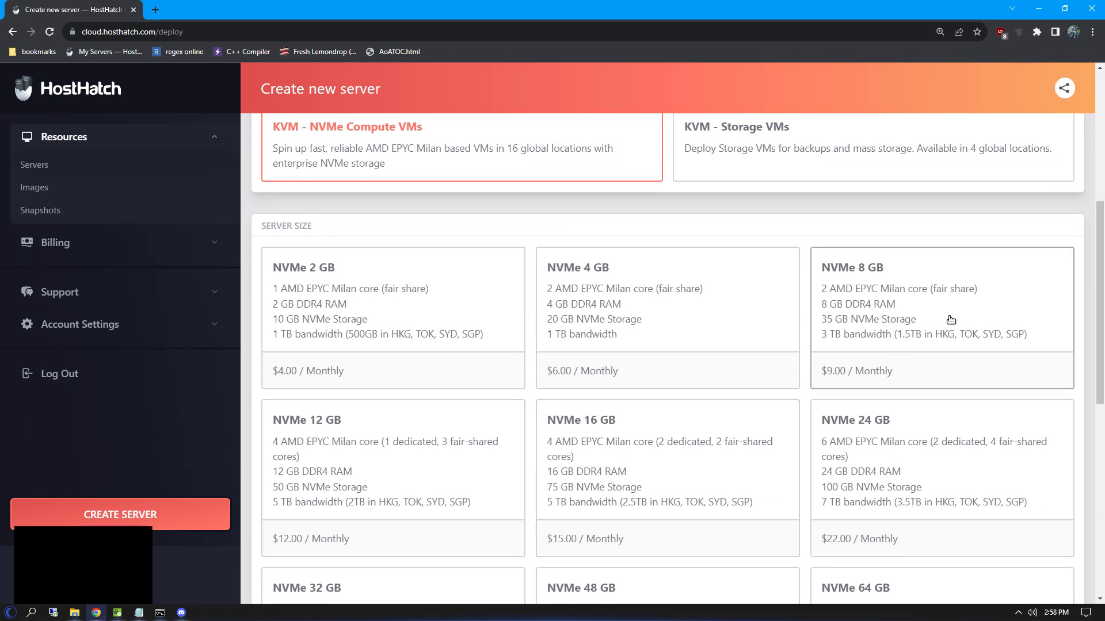
pyautogui.click(348, 464)
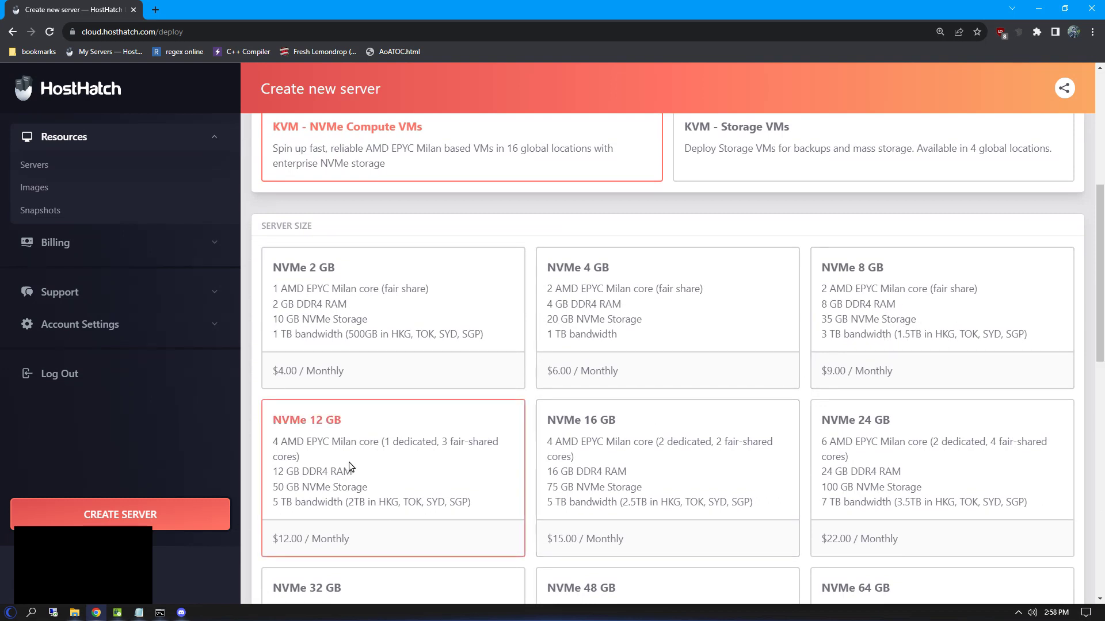
# Step: Pick the Ubuntu 22.04 x64 image, set hostname CCGM-TEST and place the order
pyautogui.scroll(-10, 348, 462)
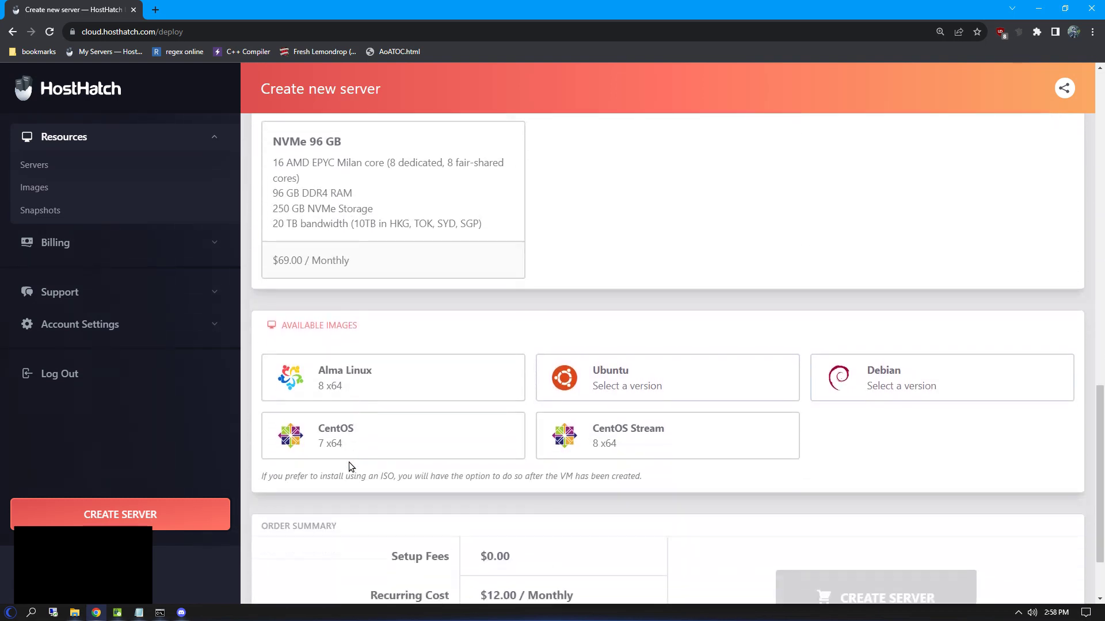
pyautogui.click(682, 369)
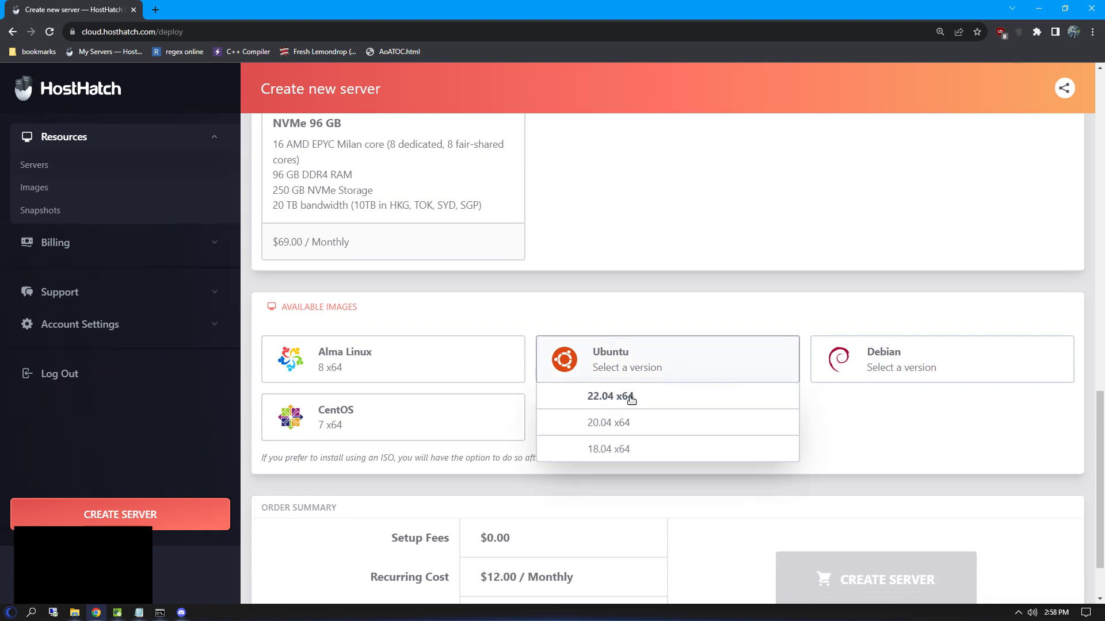
pyautogui.click(610, 396)
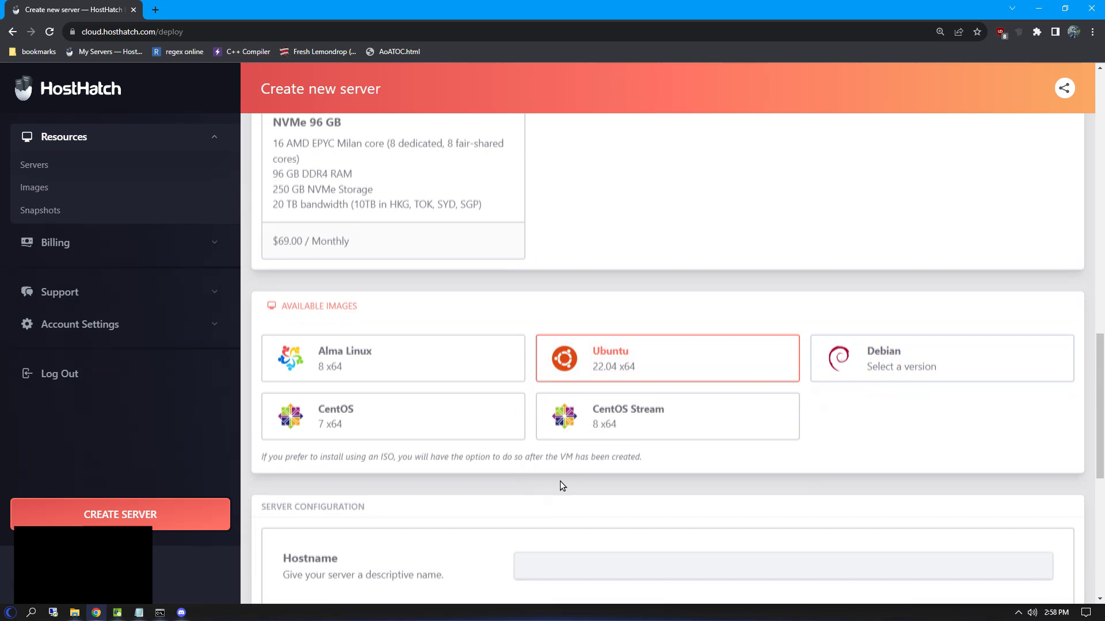
pyautogui.scroll(-3, 561, 483)
pyautogui.click(572, 403)
pyautogui.write('CCGM-TEST')
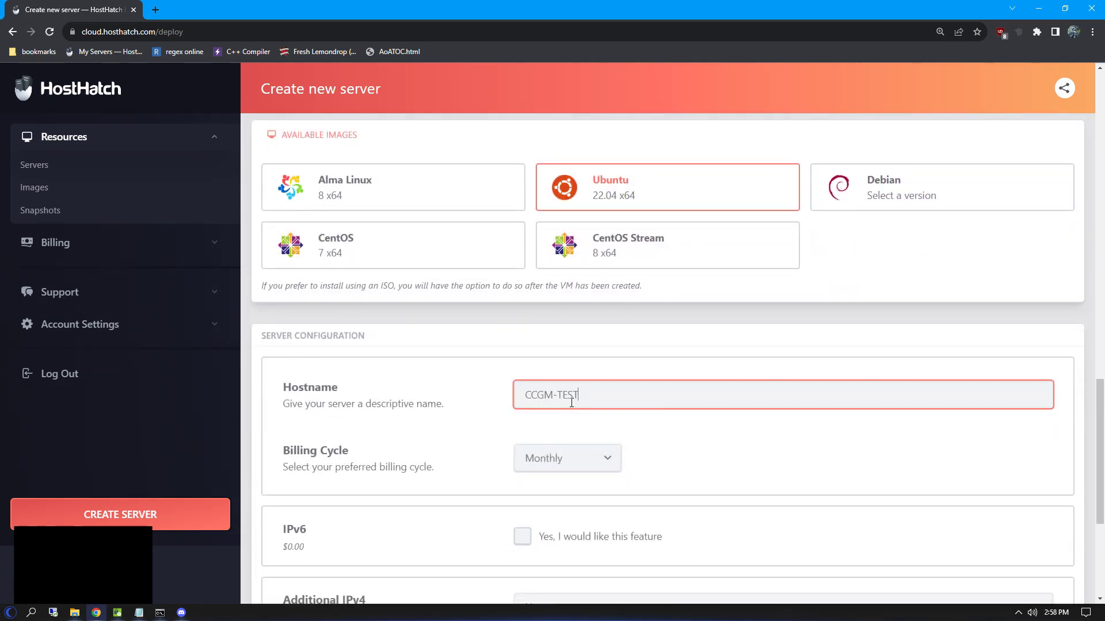
pyautogui.scroll(-4, 536, 460)
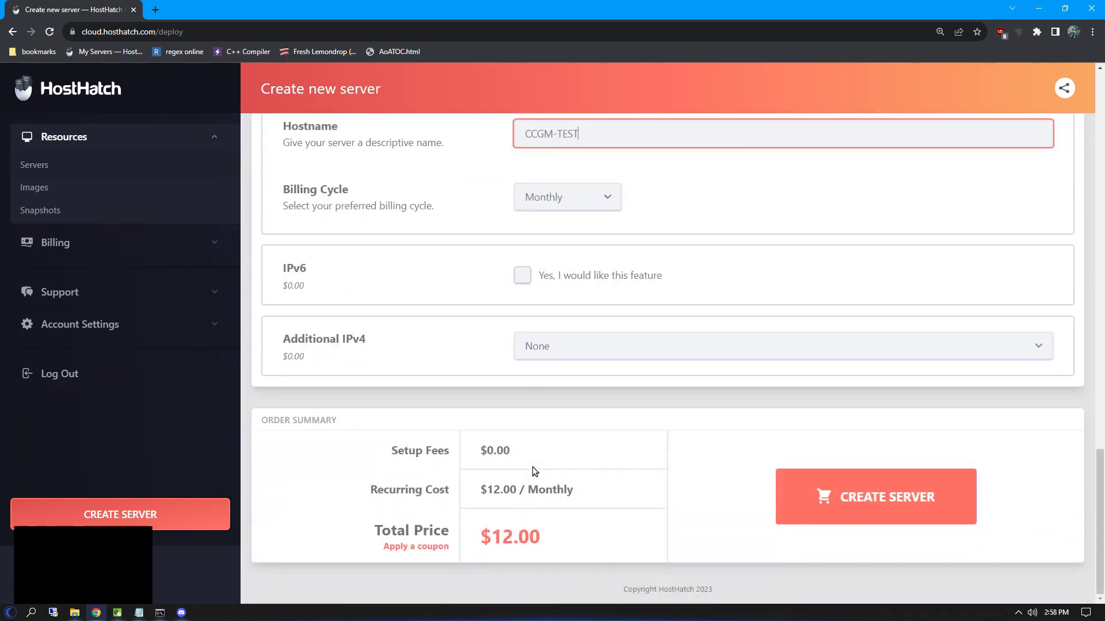
pyautogui.click(848, 503)
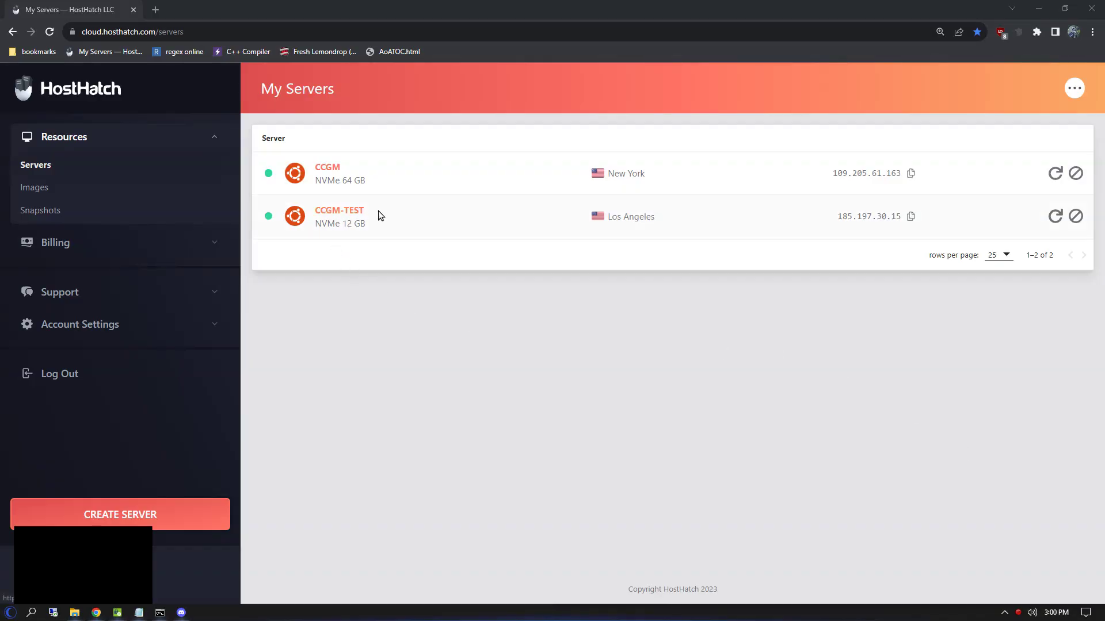
# Step: On CCGM-TEST's Images page, unmount the current ISO and mount gparted-live-1.3.1-1-amd64.iso
pyautogui.click(326, 214)
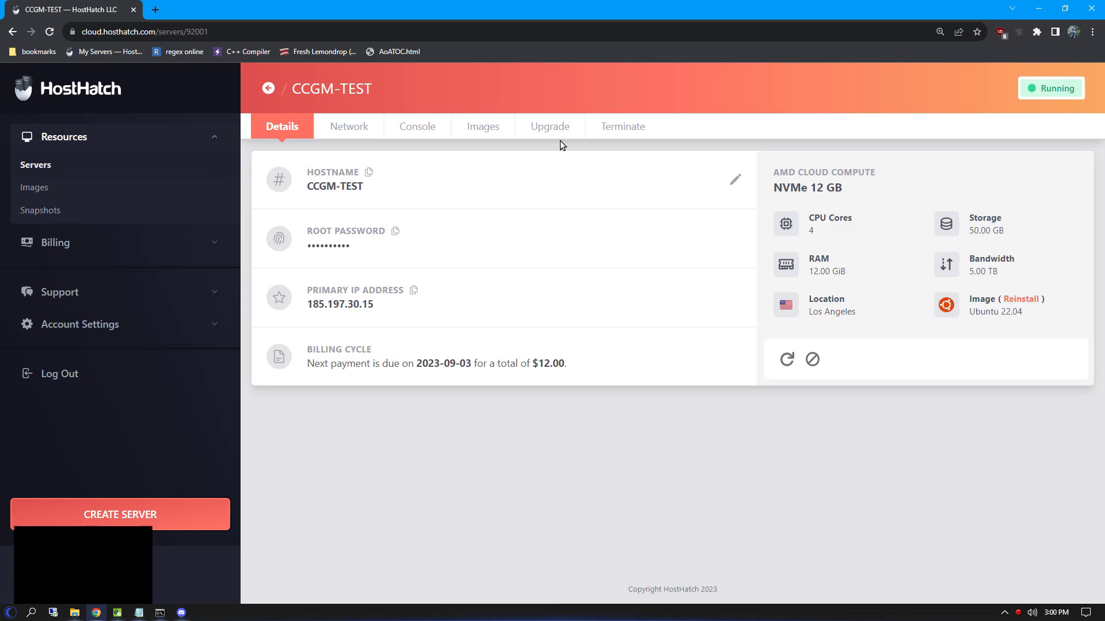
pyautogui.click(492, 132)
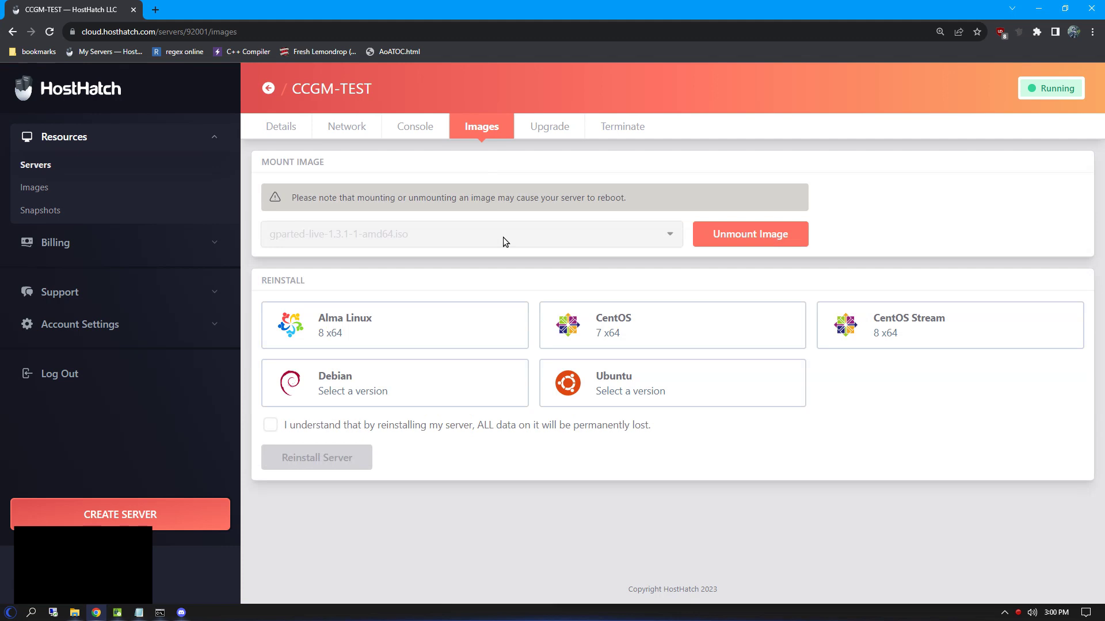
pyautogui.click(697, 235)
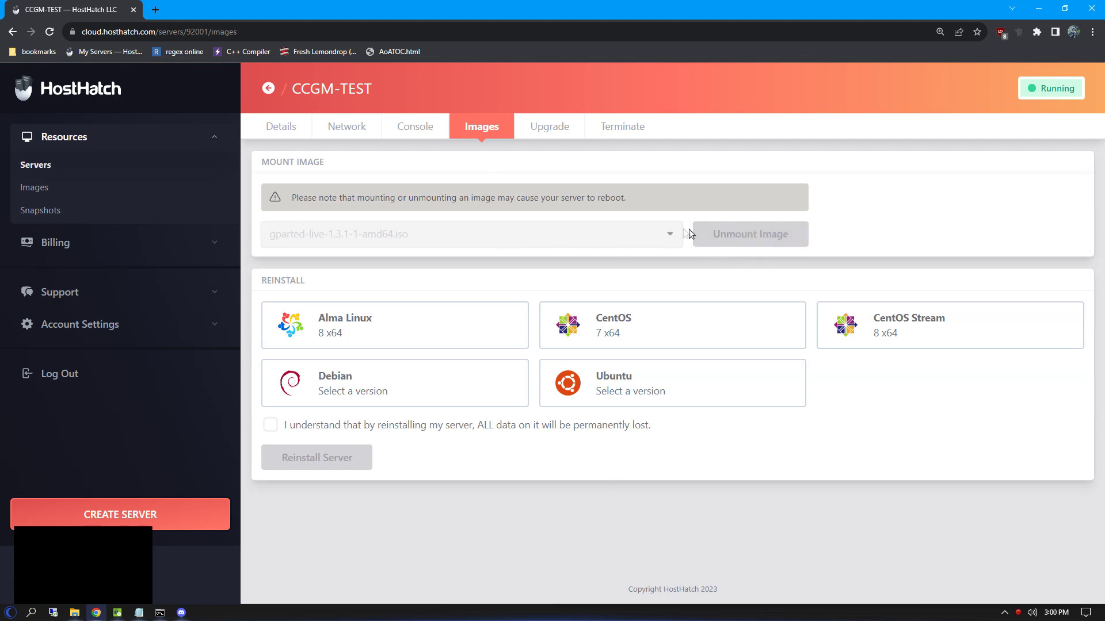
pyautogui.click(672, 238)
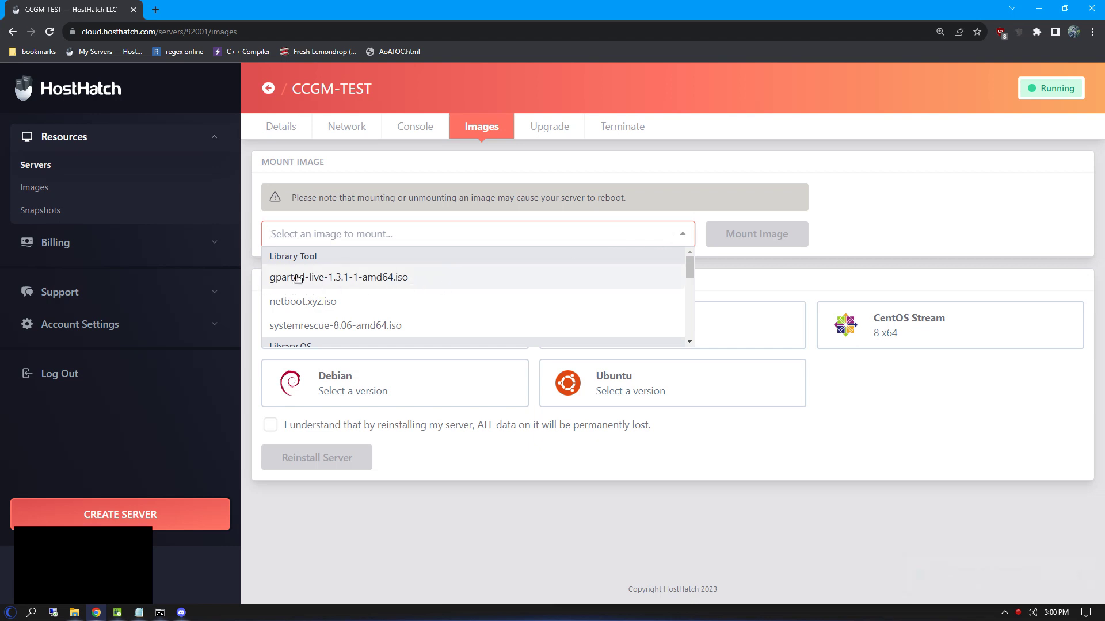
pyautogui.click(397, 281)
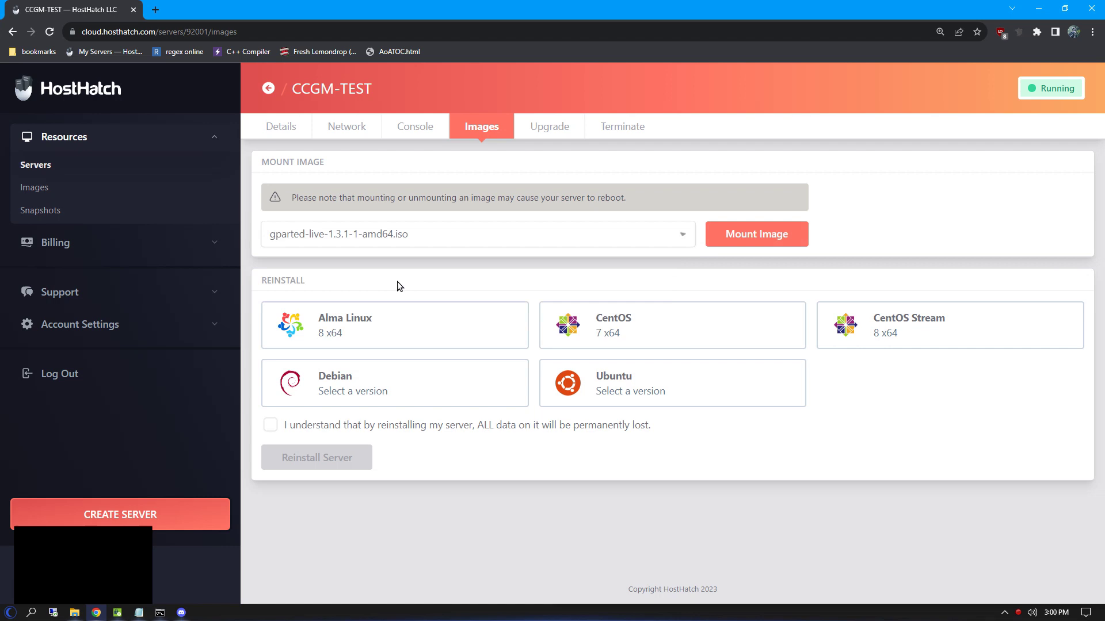
pyautogui.click(757, 236)
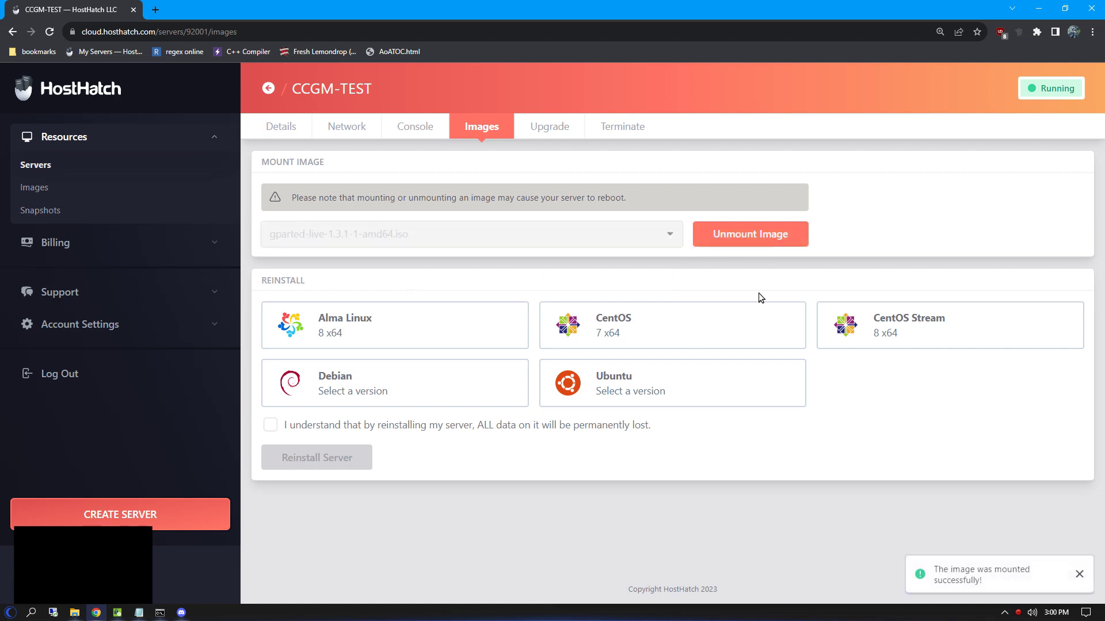
# Step: In the refreshed console, boot GParted Live (Default settings), keeping the keymap and the default language
pyautogui.click(410, 133)
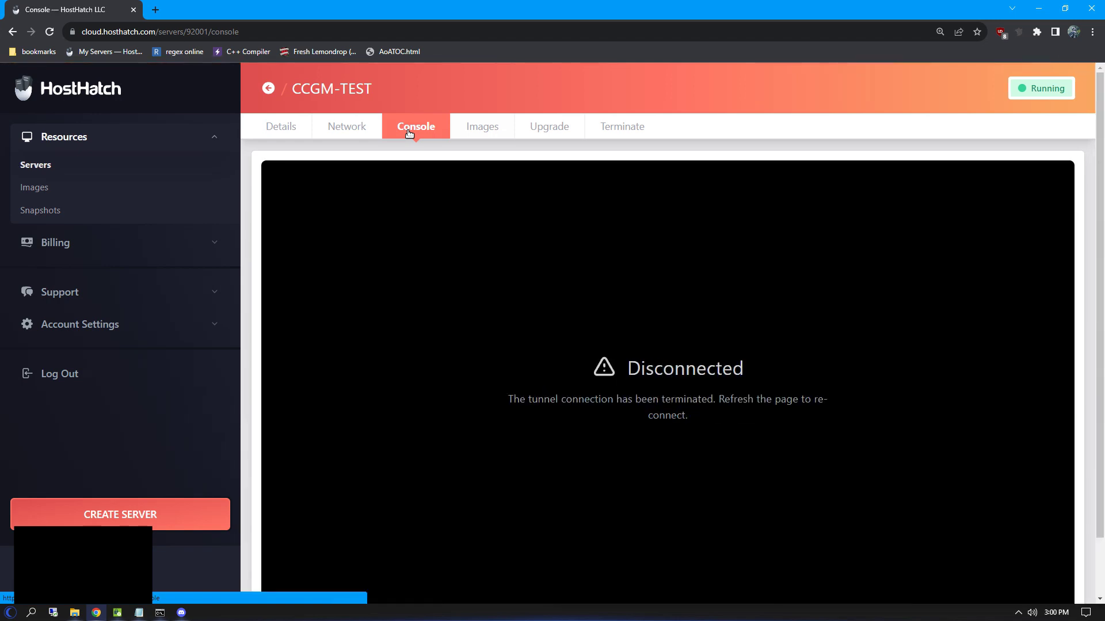
pyautogui.press('F5')
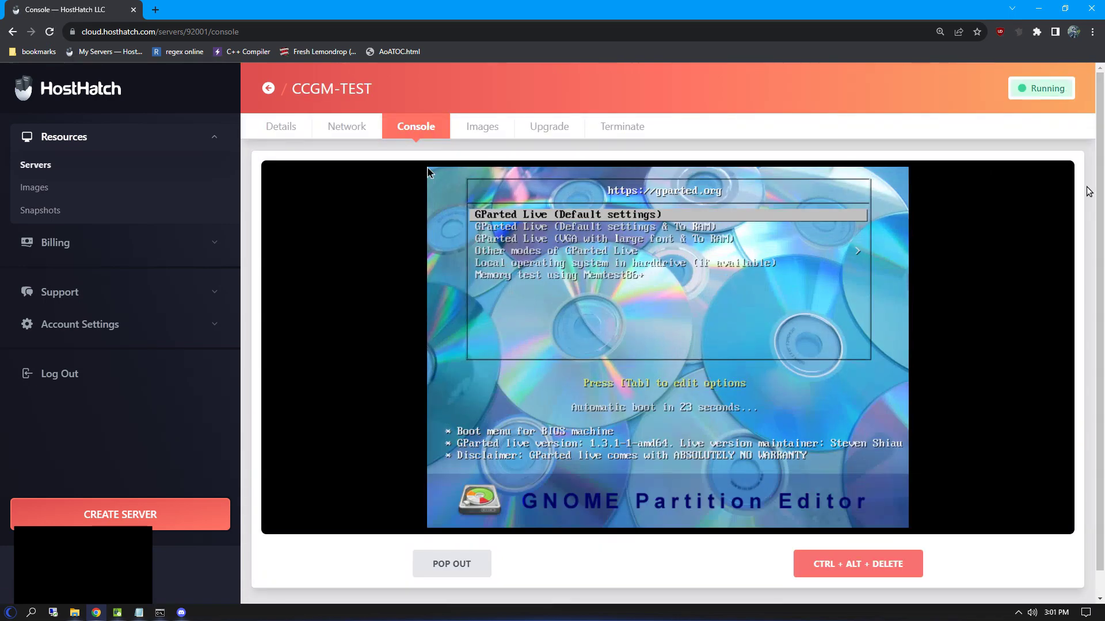
pyautogui.click(515, 219)
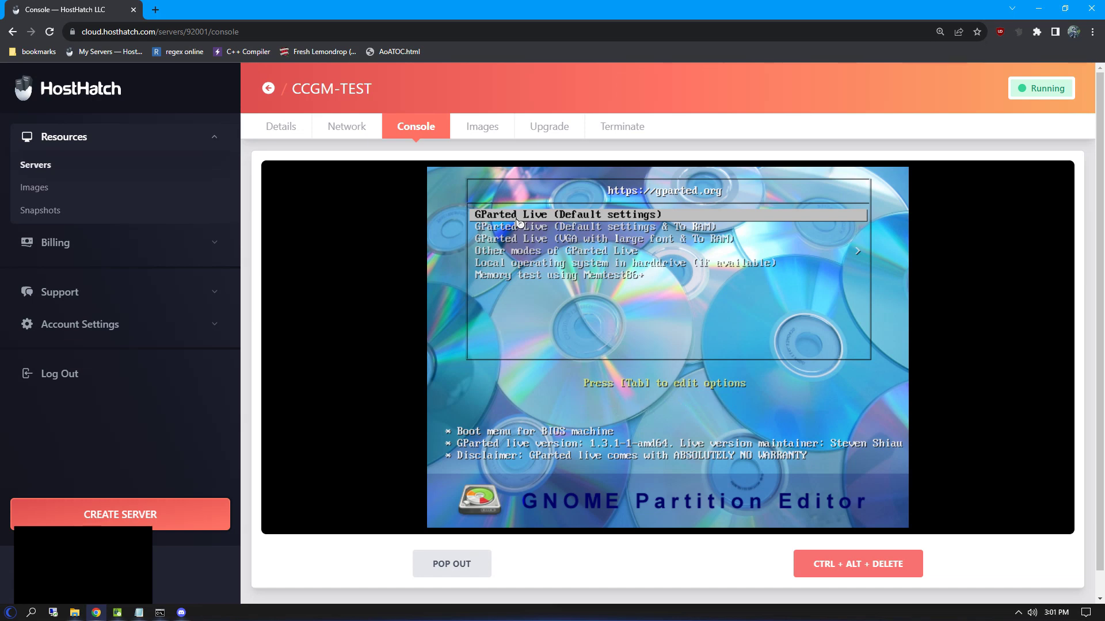
pyautogui.press('Return')
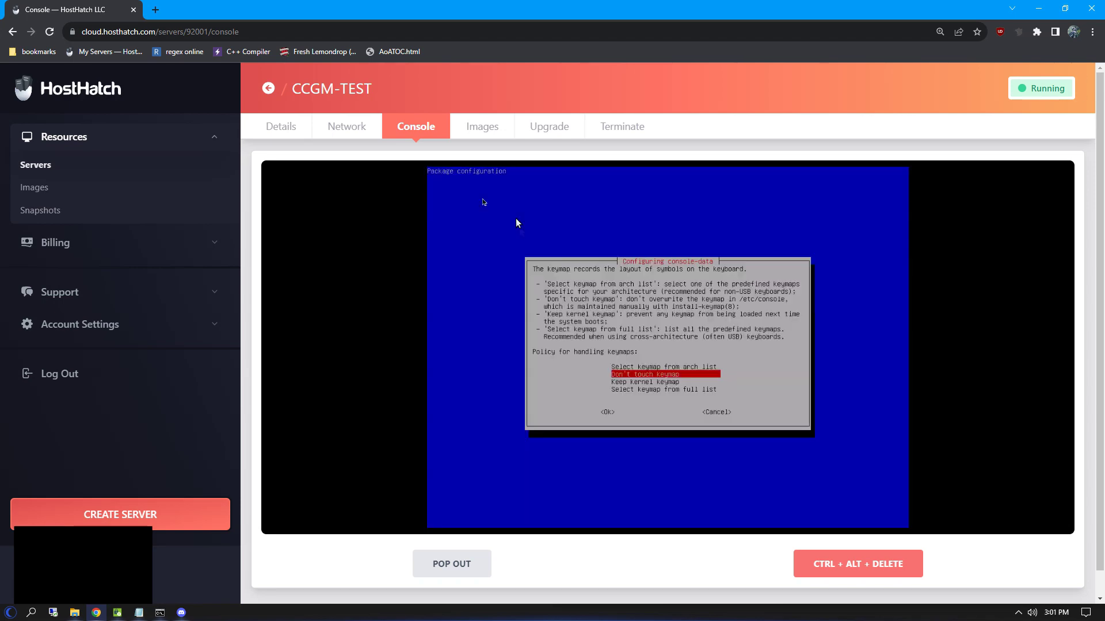
pyautogui.press('Return')
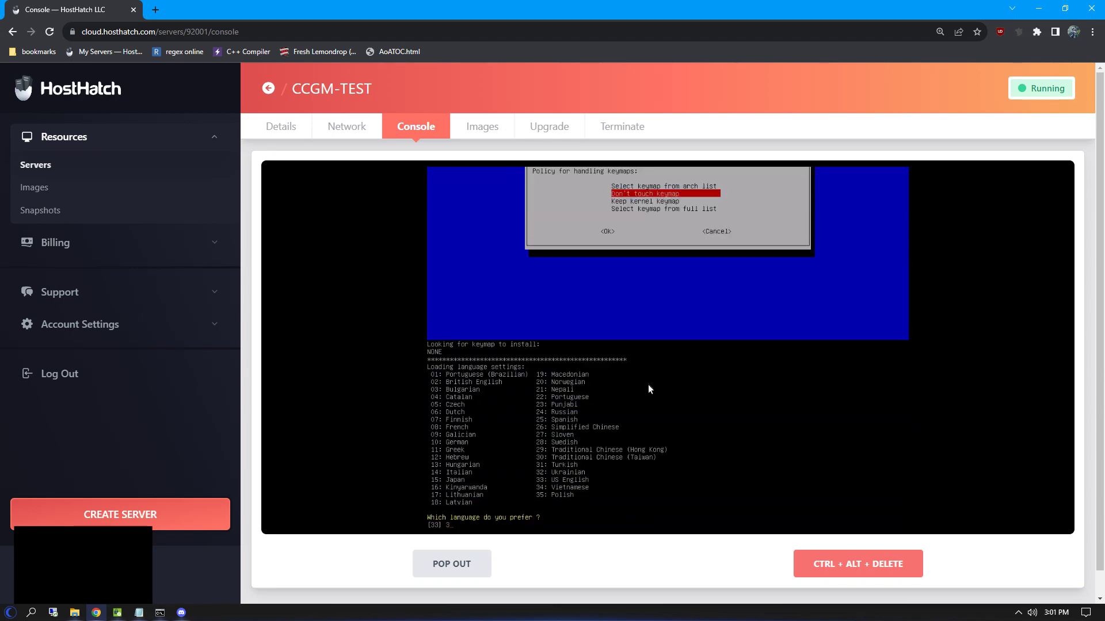
pyautogui.press('Return')
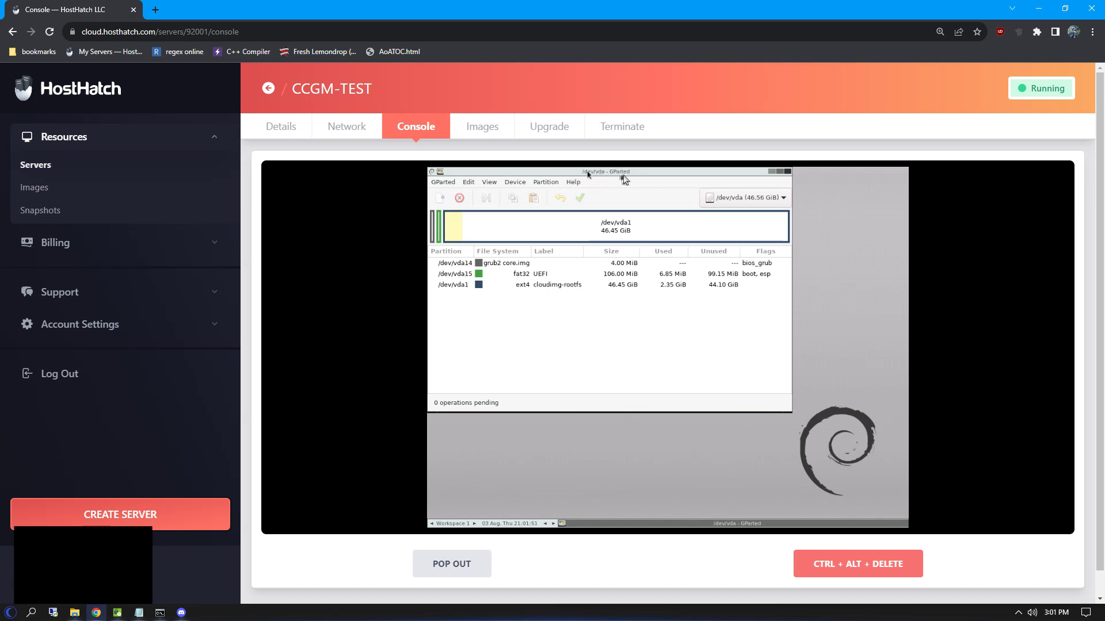
# Step: Close GParted and run Network config with DHCP on eth0, then close its window
pyautogui.click(789, 171)
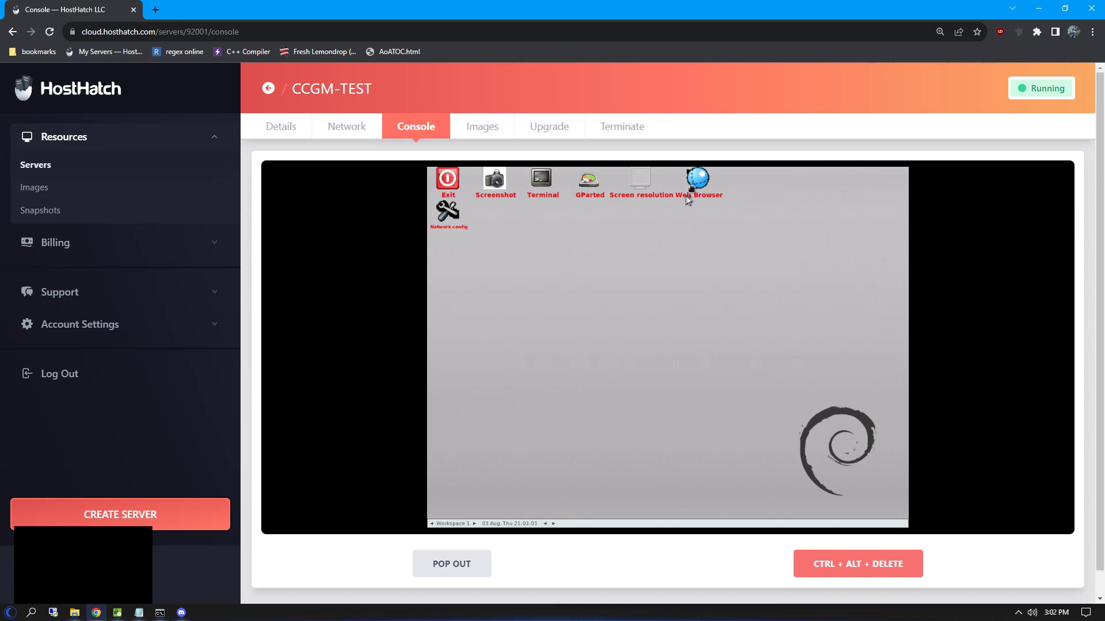
pyautogui.doubleClick(443, 214)
pyautogui.press('Return')
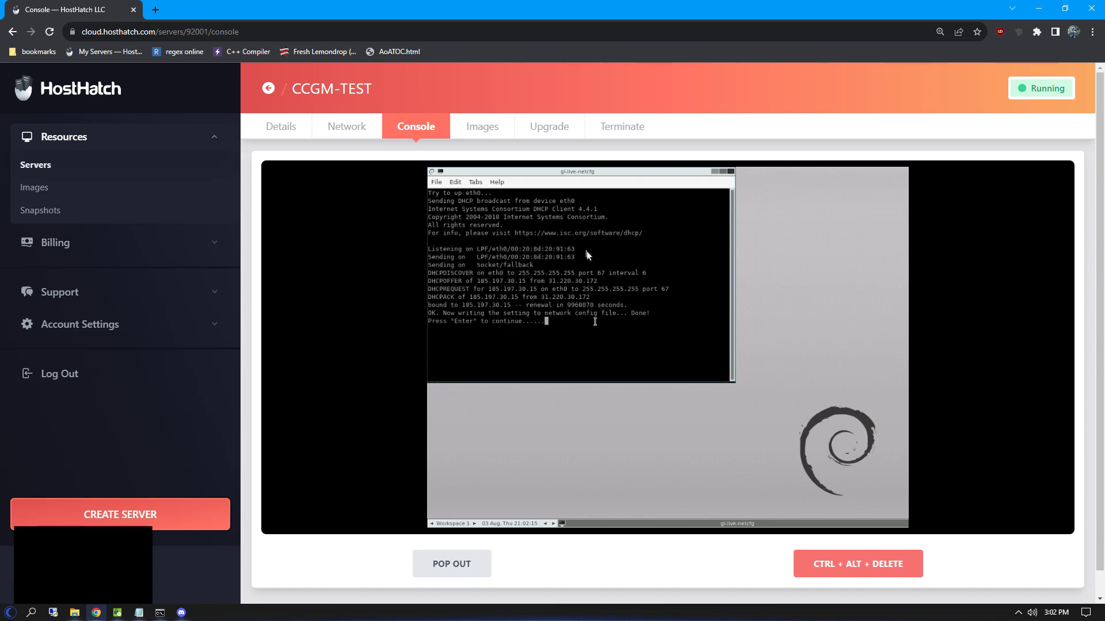
pyautogui.click(732, 173)
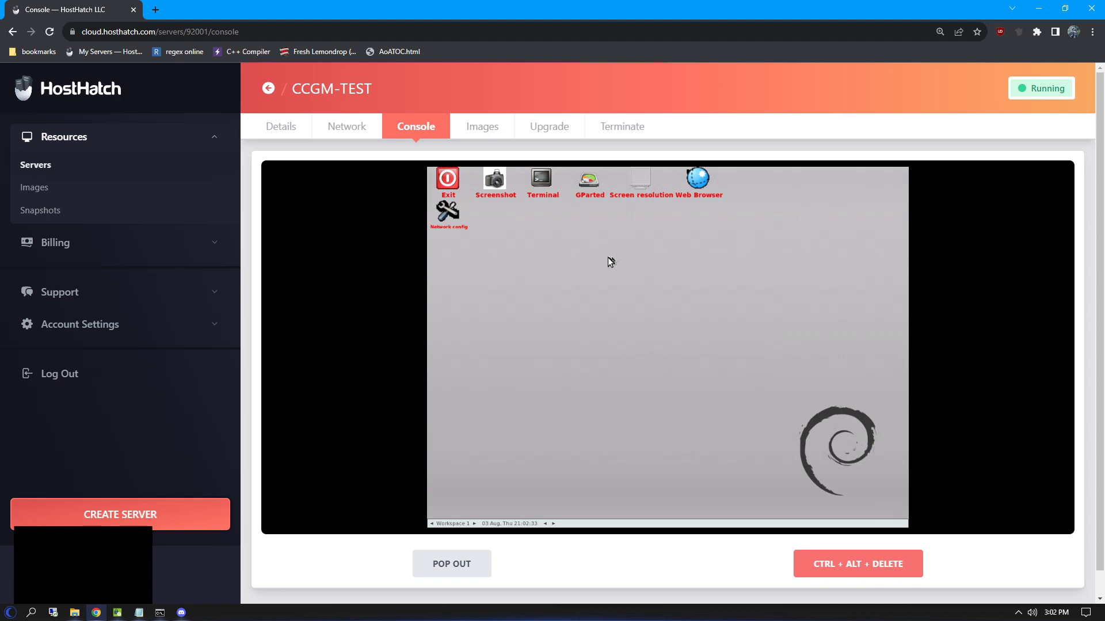
# Step: In a maximized terminal, remount /run/live/overlay with size=20G, then close the terminal
pyautogui.doubleClick(540, 182)
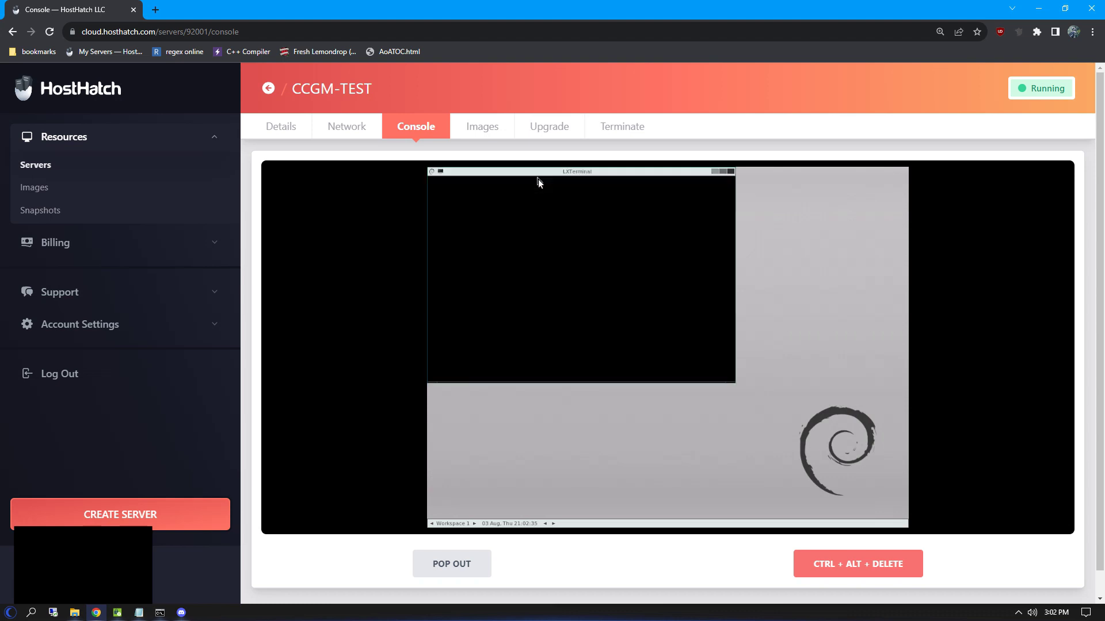
pyautogui.click(724, 172)
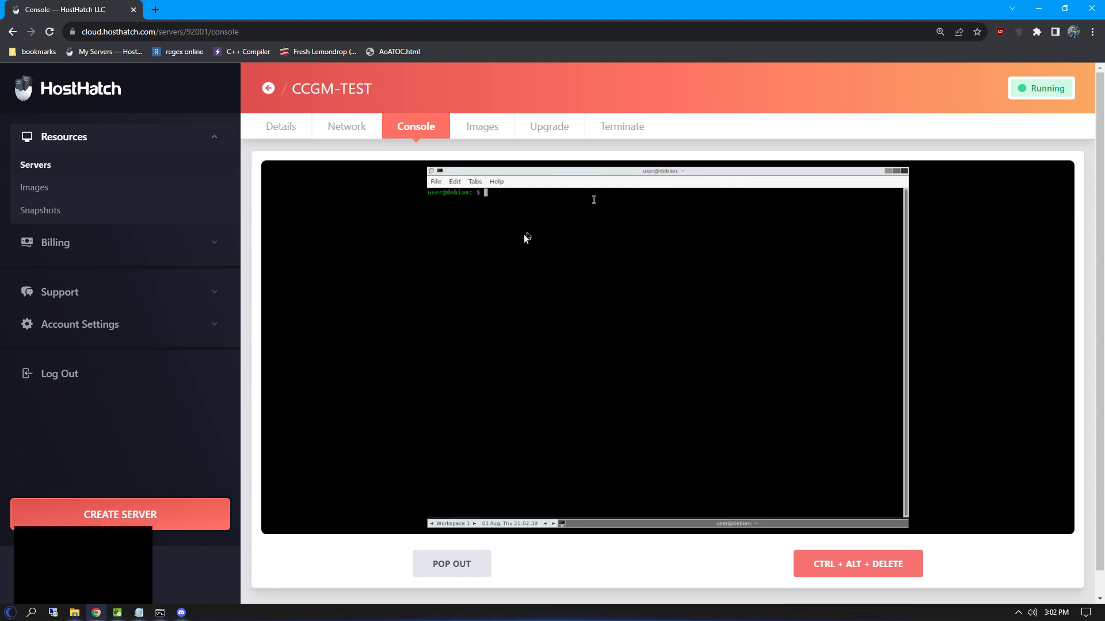
pyautogui.write('sudo mount -o remount,size=20G /run/live/overlay')
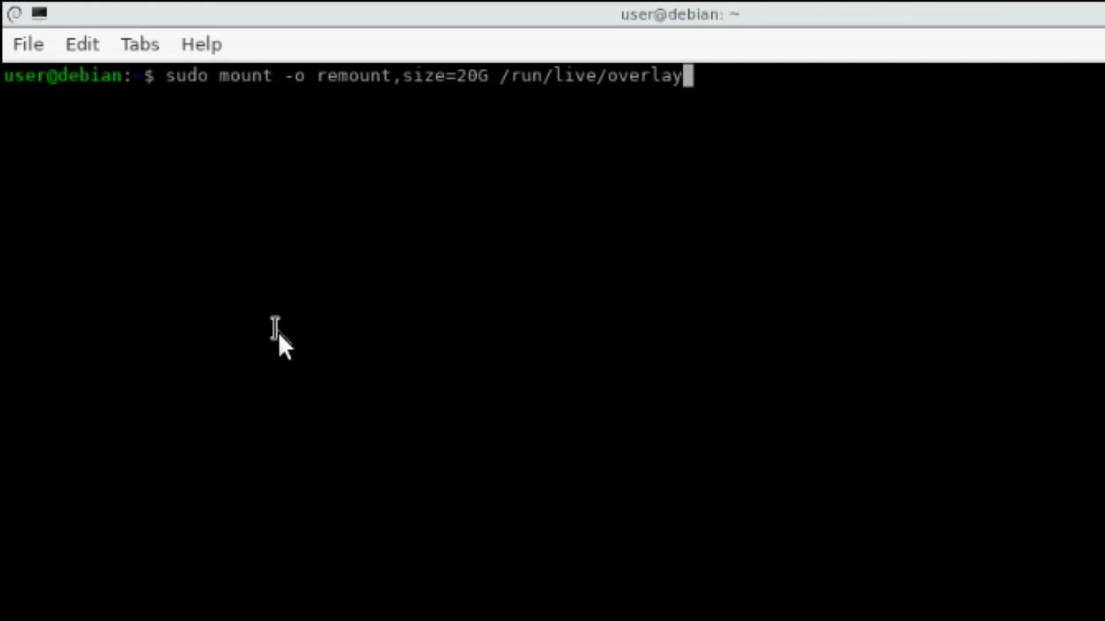
pyautogui.press('Return')
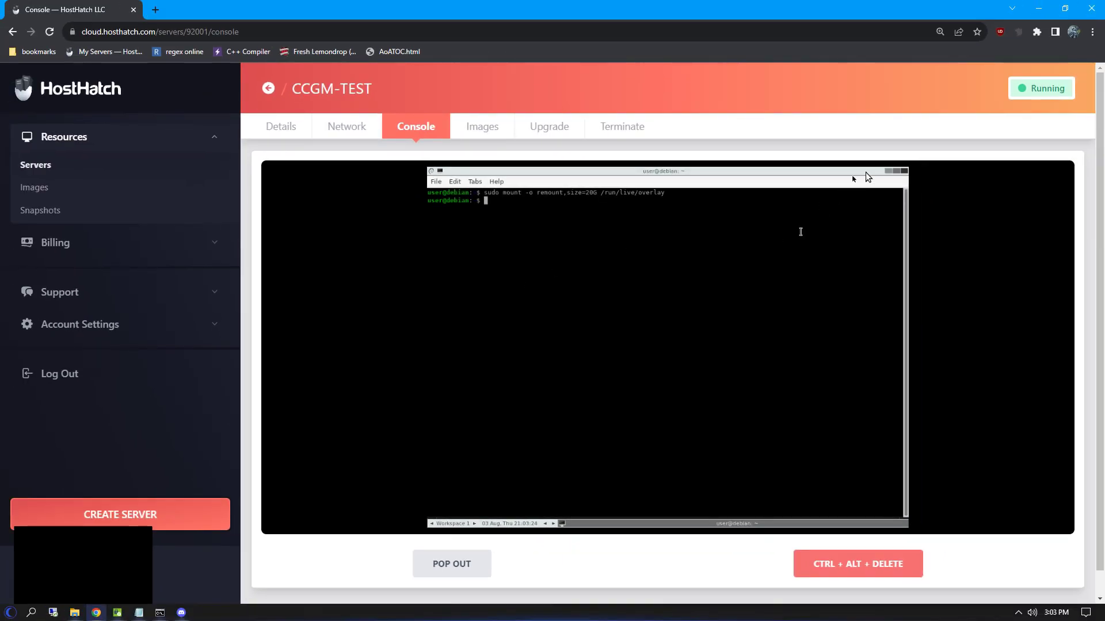
pyautogui.click(905, 172)
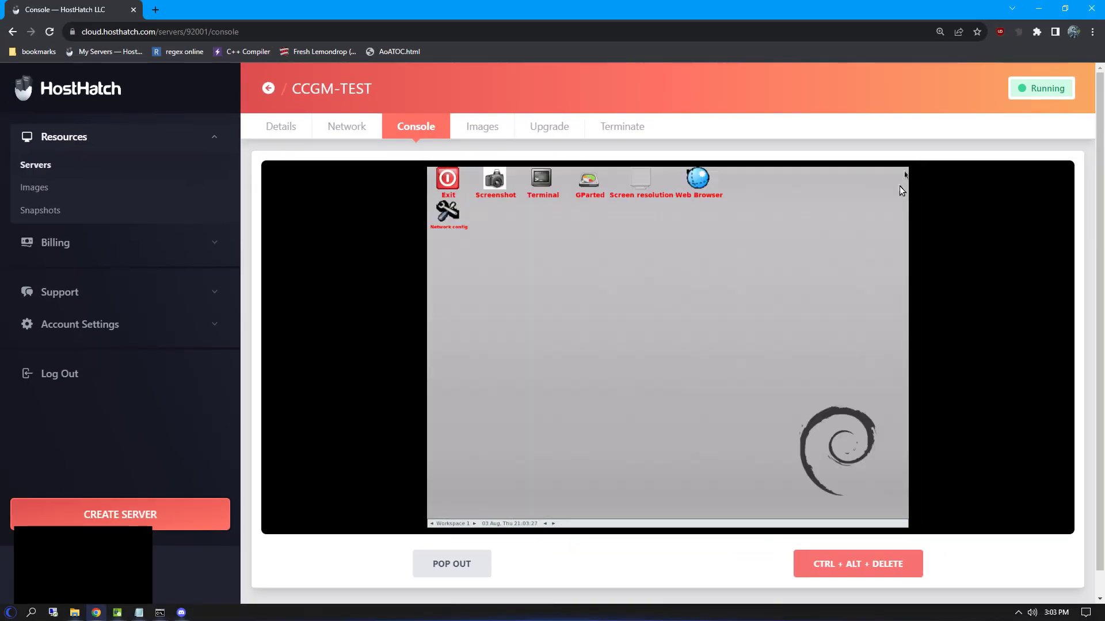
# Step: In NetSurf, open cloudtechlinks.com/V22-Contabo-Server-2022-Image and save the Windows Server 2022 disk image
pyautogui.doubleClick(698, 179)
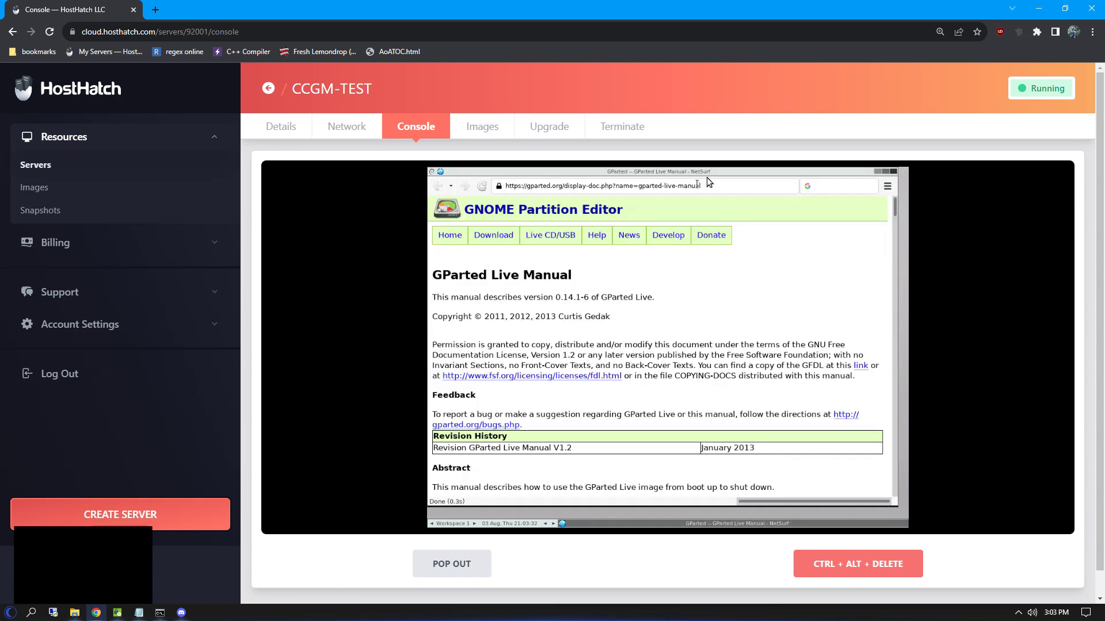
pyautogui.tripleClick(689, 185)
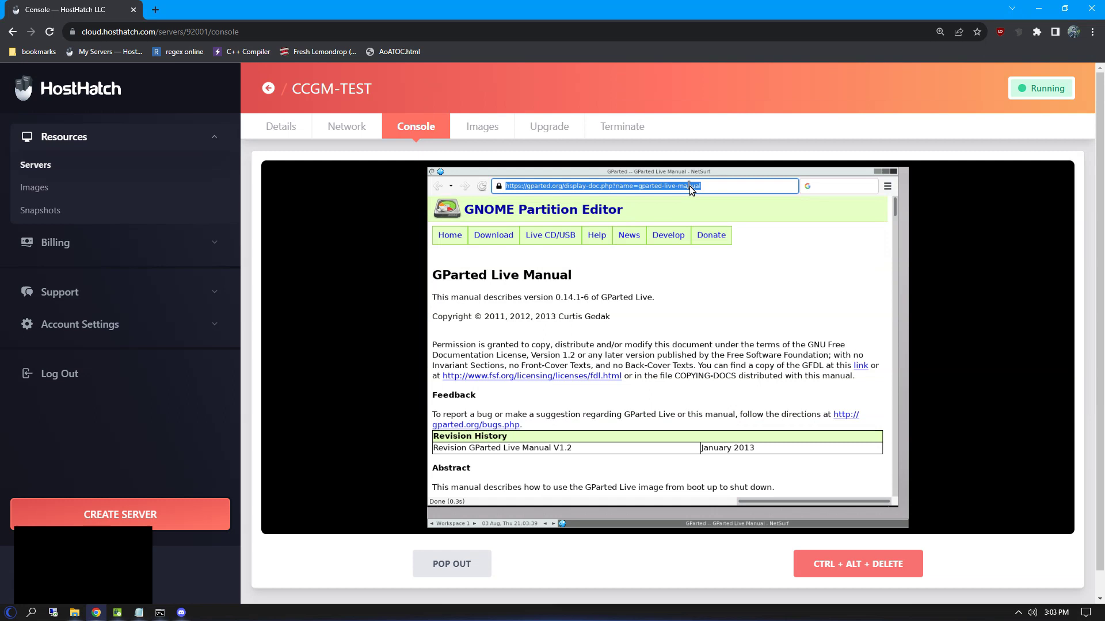
pyautogui.press('BackSpace')
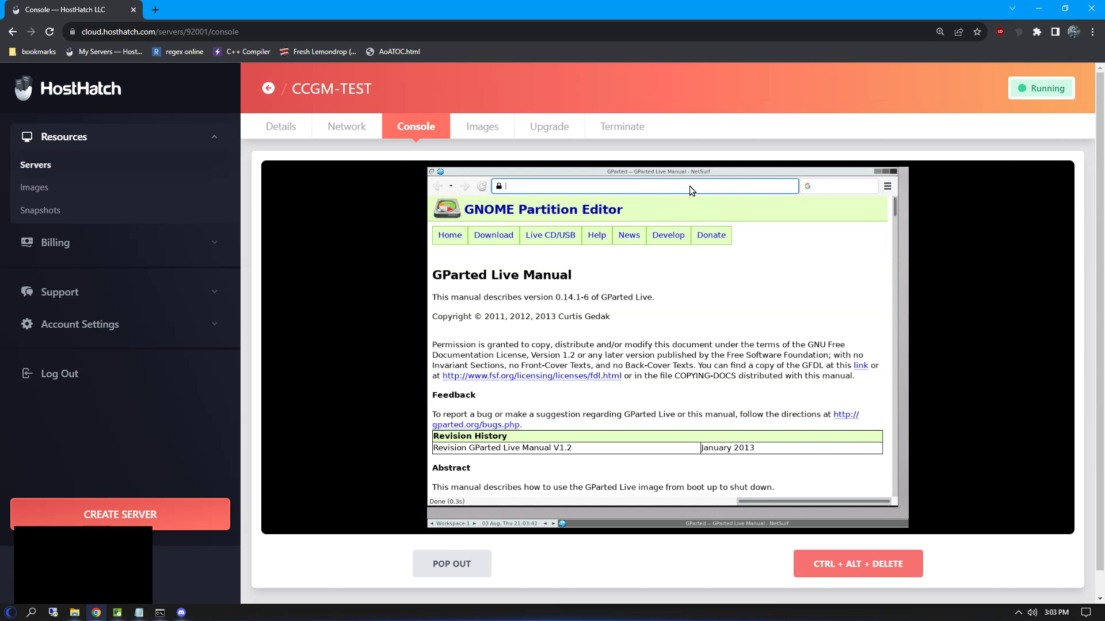
pyautogui.write('cloudtechlinks.com/V22-Contabo-Server-2022-Image')
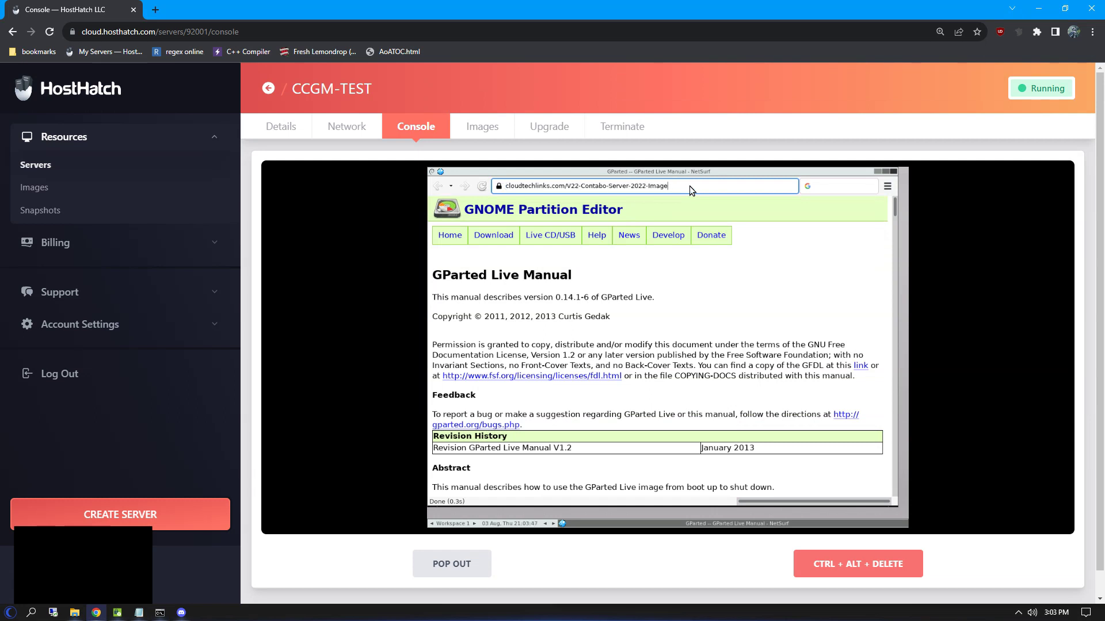
pyautogui.press('Return')
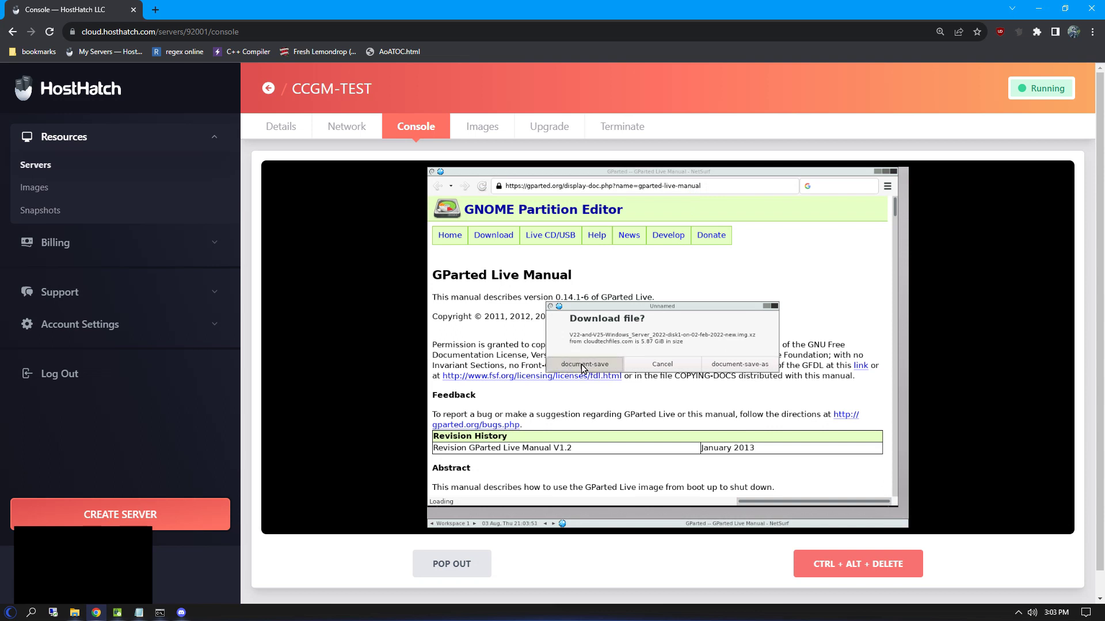
pyautogui.click(581, 364)
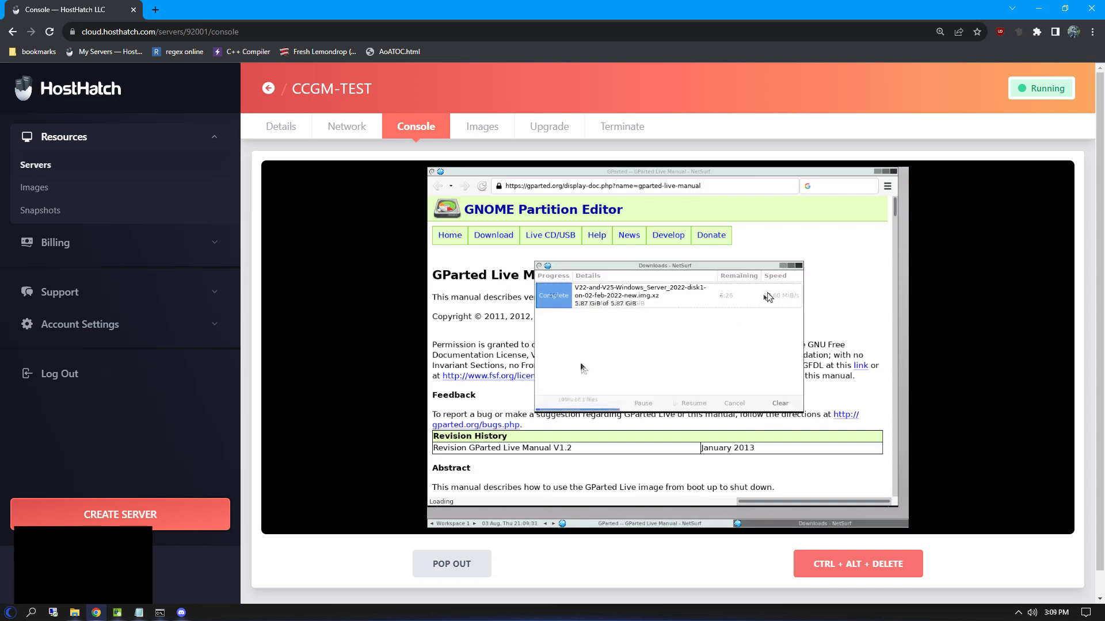
pyautogui.click(799, 265)
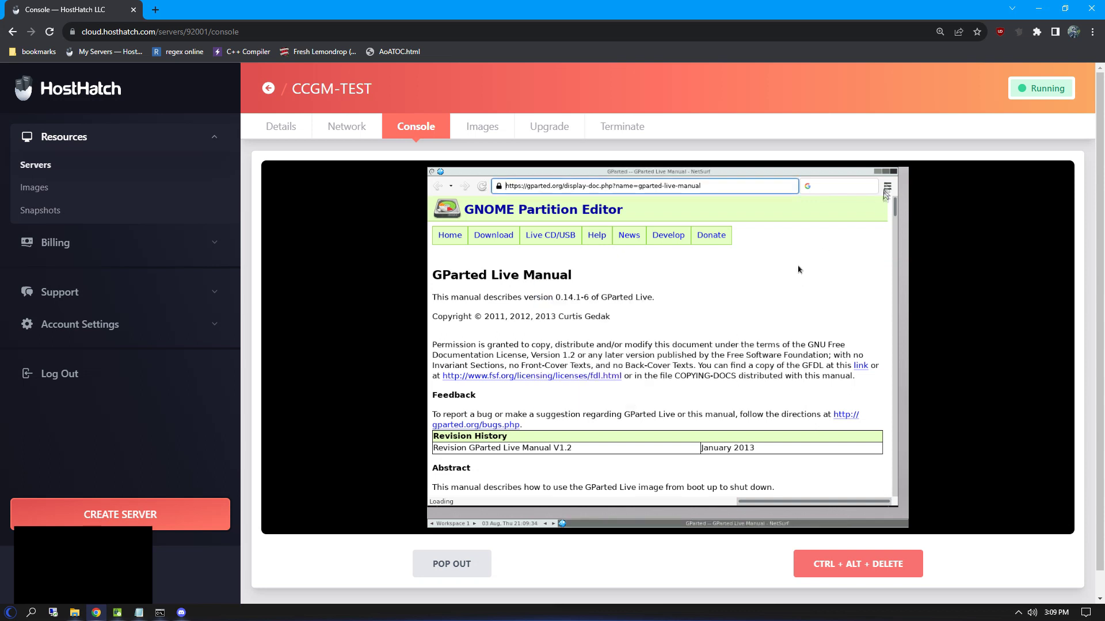
# Step: Close the browser and list the disks with lsblk in a maximized terminal
pyautogui.click(893, 171)
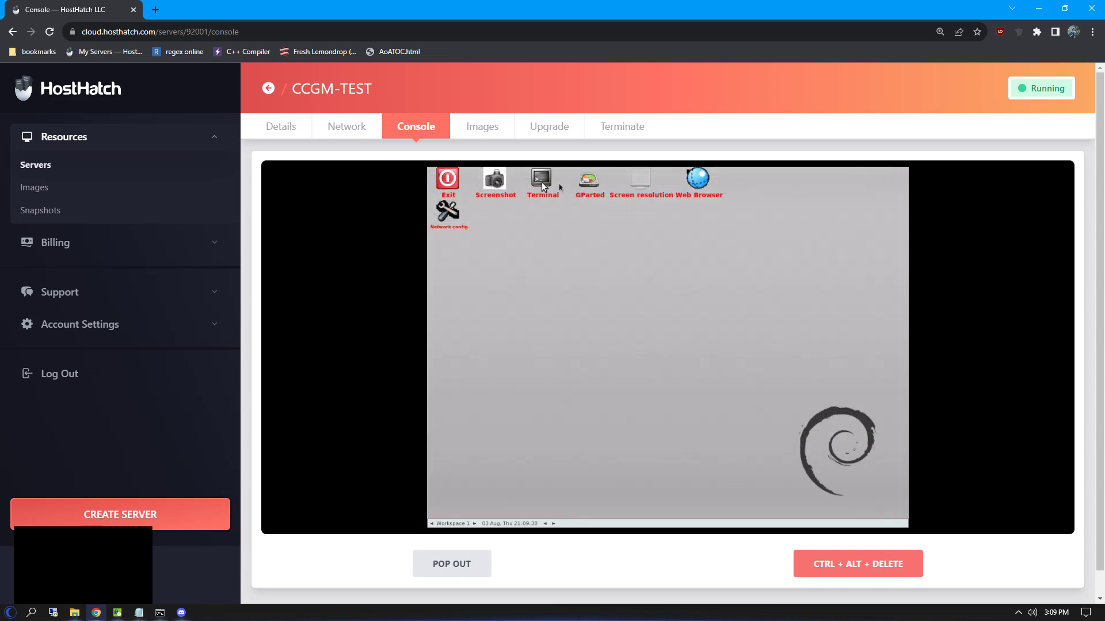
pyautogui.doubleClick(541, 183)
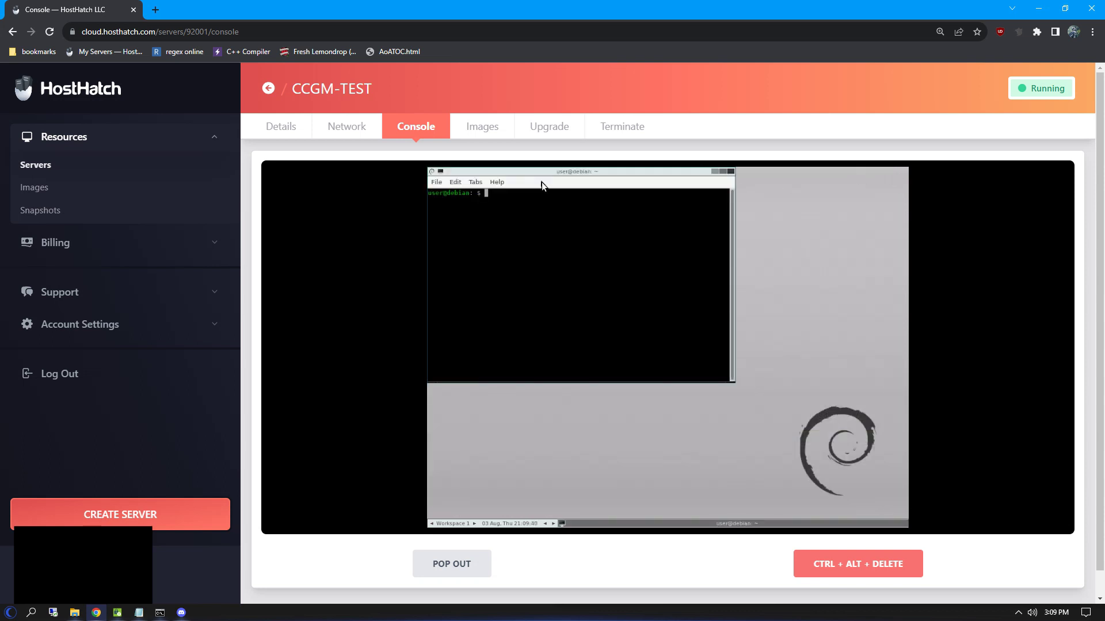
pyautogui.click(724, 172)
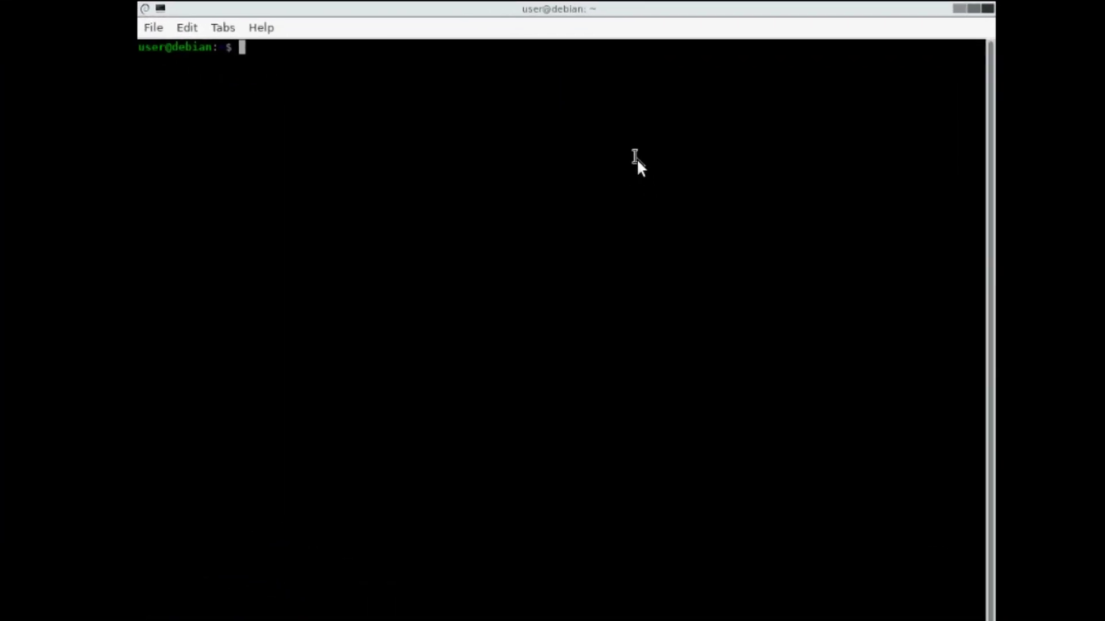
pyautogui.write('lsblk')
pyautogui.press('Return')
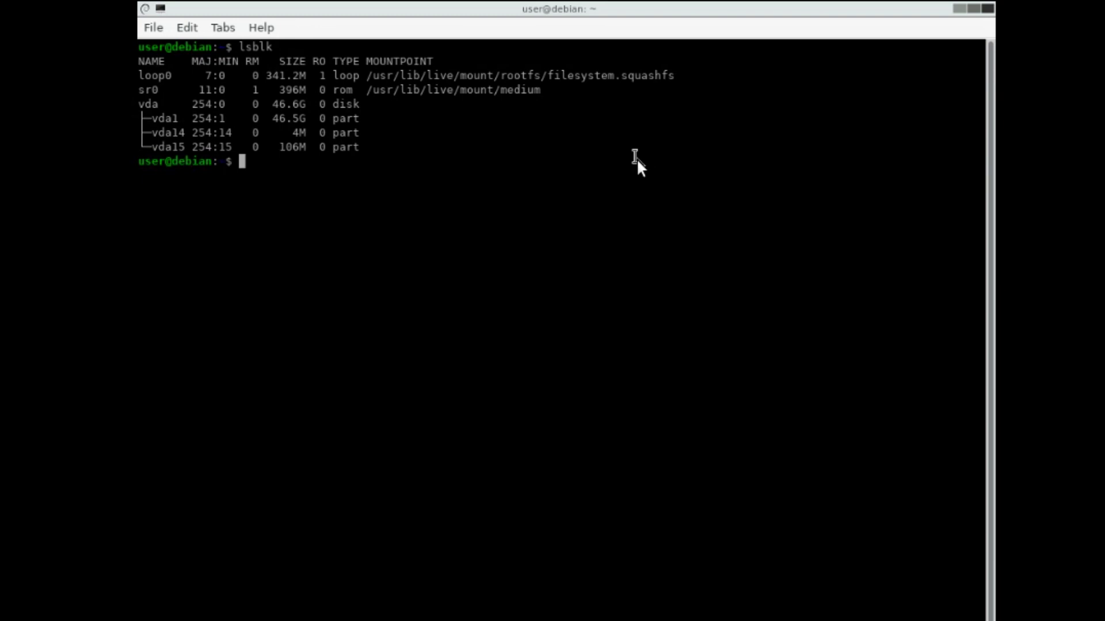
# Step: Compose the 'xz -d -c' command on the V22 image piped to 'sudo dd of=/dev/vda'
pyautogui.write('xz -d')
pyautogui.write(' -c ')
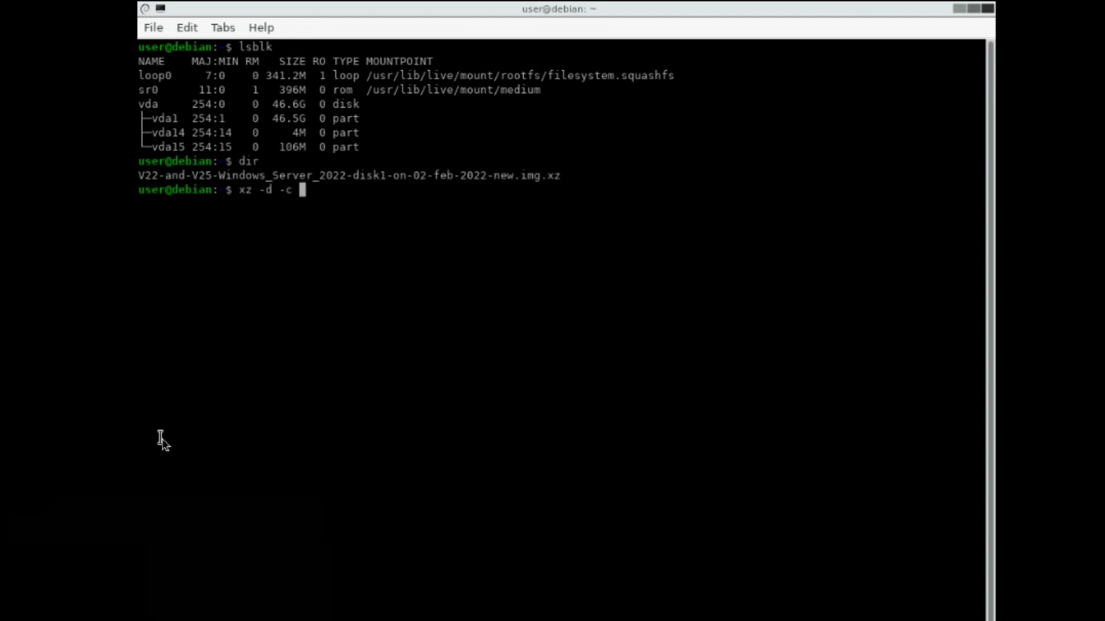
pyautogui.write('V22')
pyautogui.press('Tab')
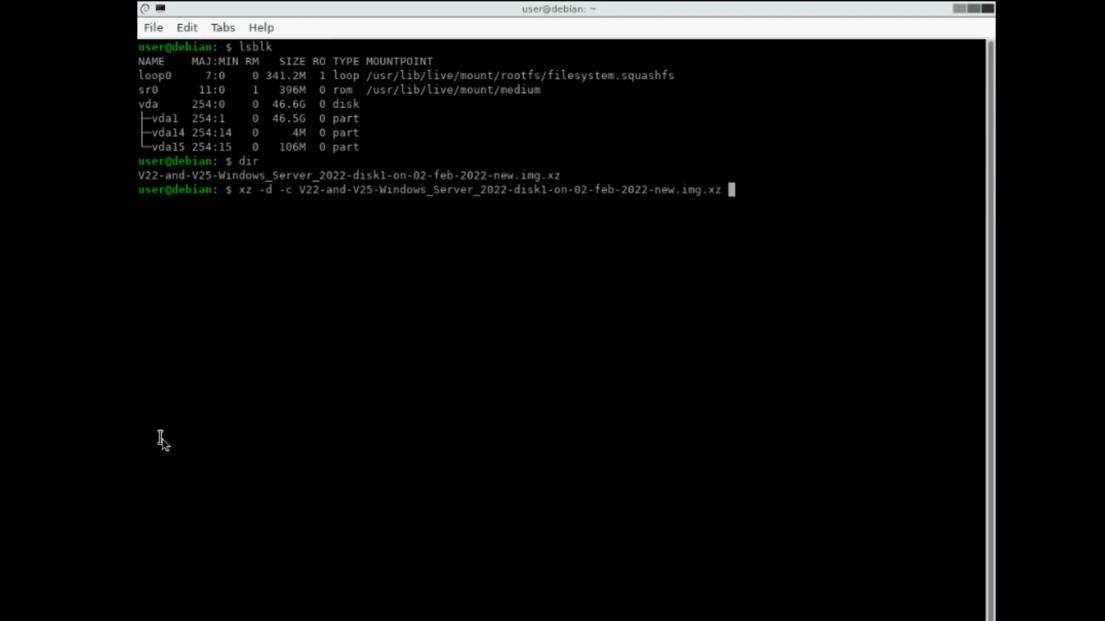
pyautogui.write('| sudo dd of=/dev/vda')
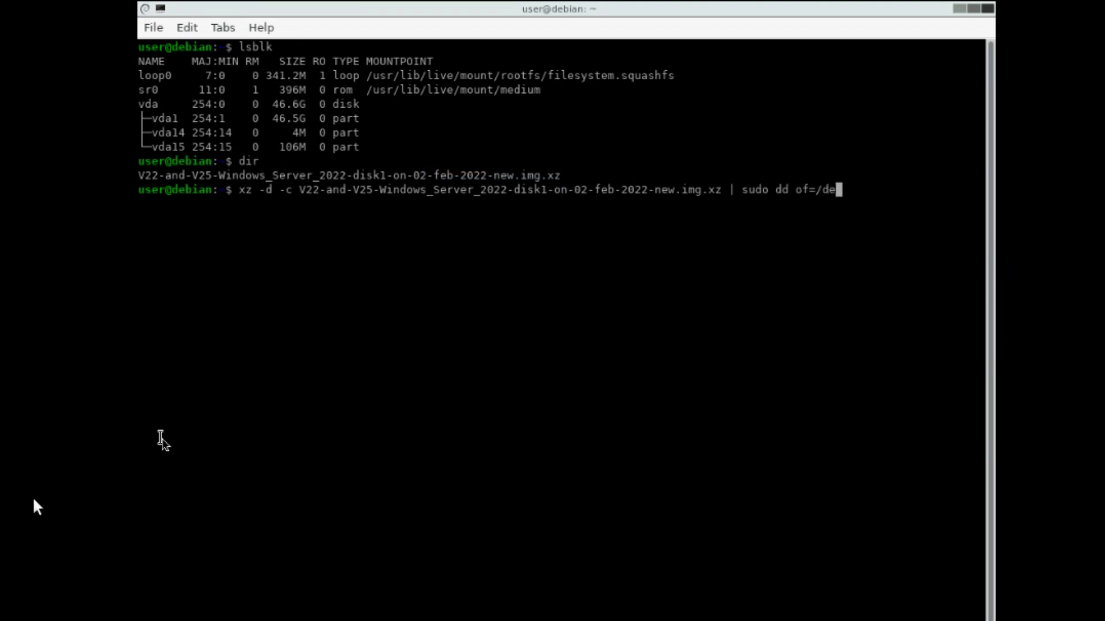
pyautogui.doubleClick(150, 103)
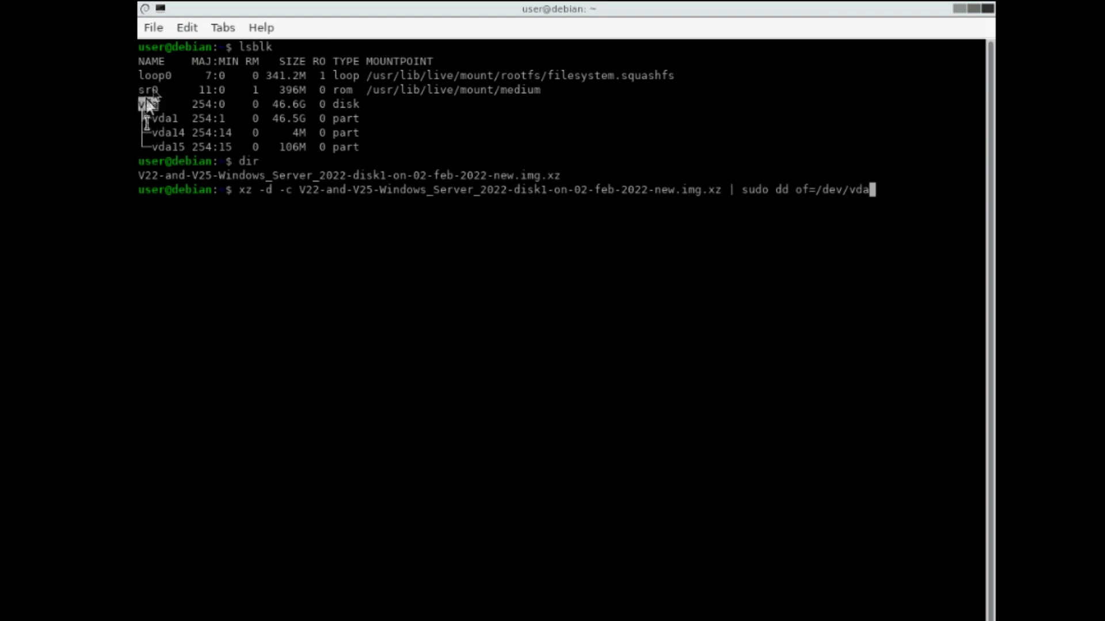
pyautogui.moveTo(875, 193); pyautogui.dragTo(856, 190)
pyautogui.click(885, 198)
# Step: Launch the xz-to-dd Windows image write onto /dev/vda and return to CCGM-TEST's Details page
pyautogui.press('Return')
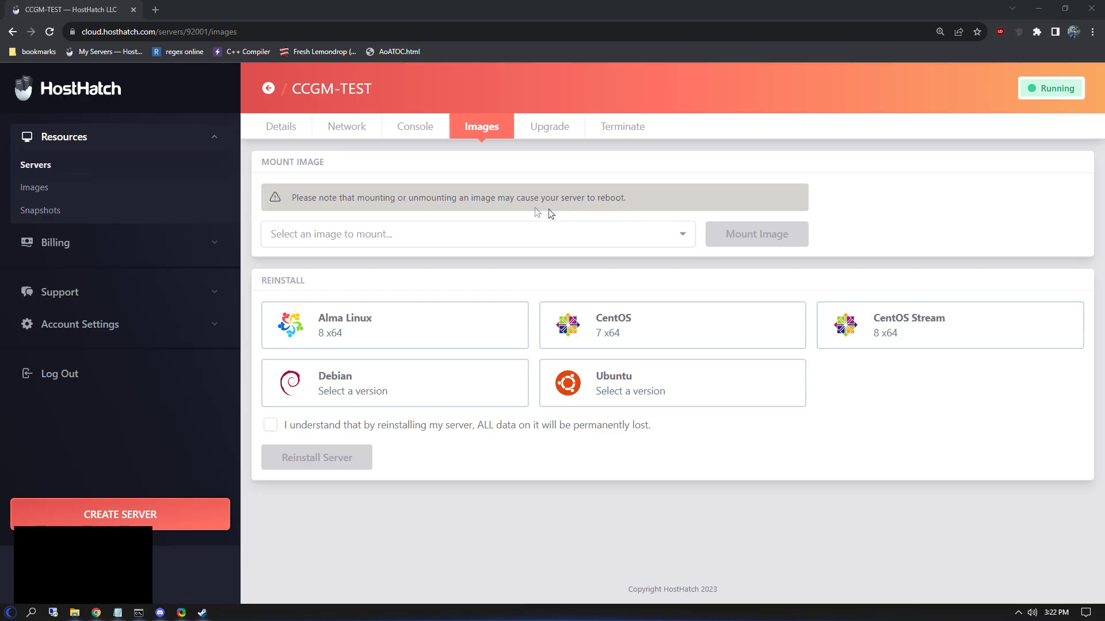
pyautogui.click(282, 126)
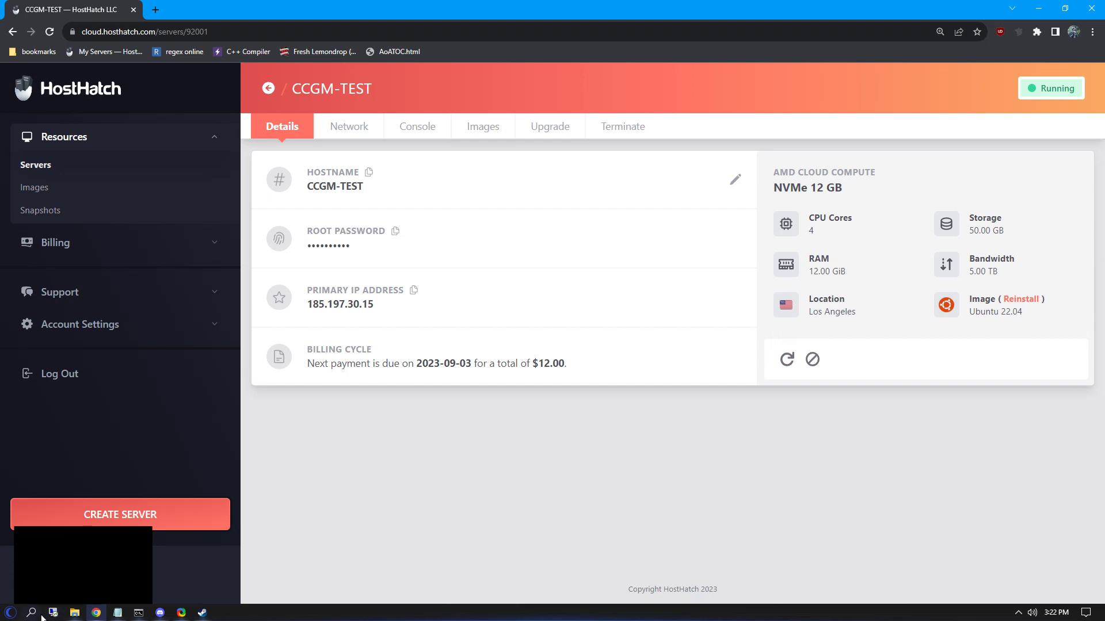
# Step: Open Remote Desktop Connection via 'rdp' search and connect to the server IP on port 19529
pyautogui.click(41, 616)
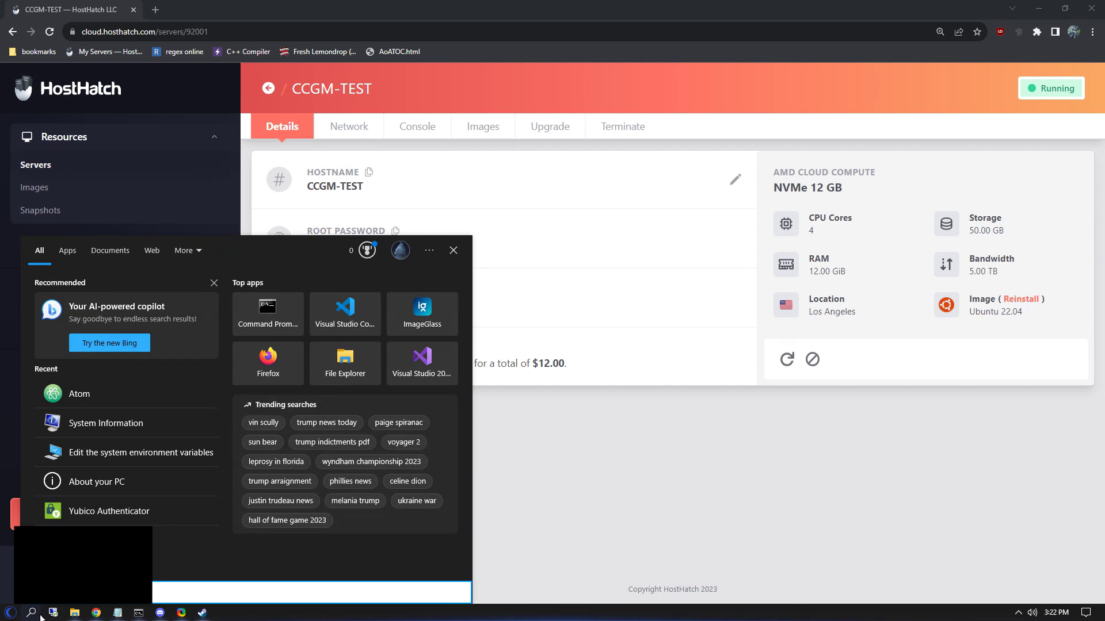
pyautogui.write('rdp')
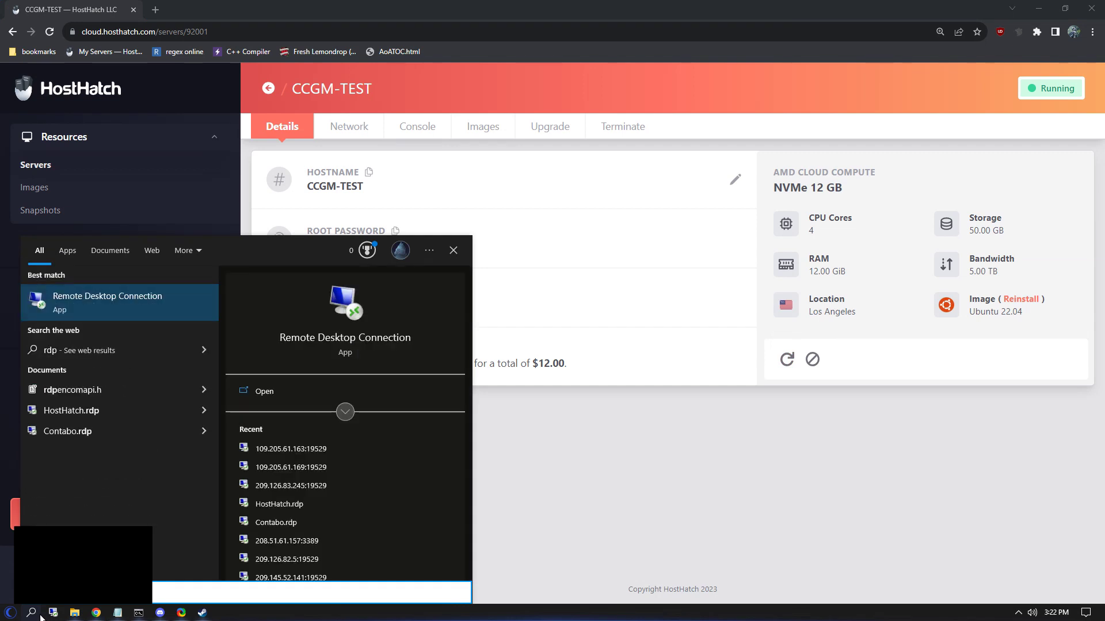
pyautogui.click(103, 302)
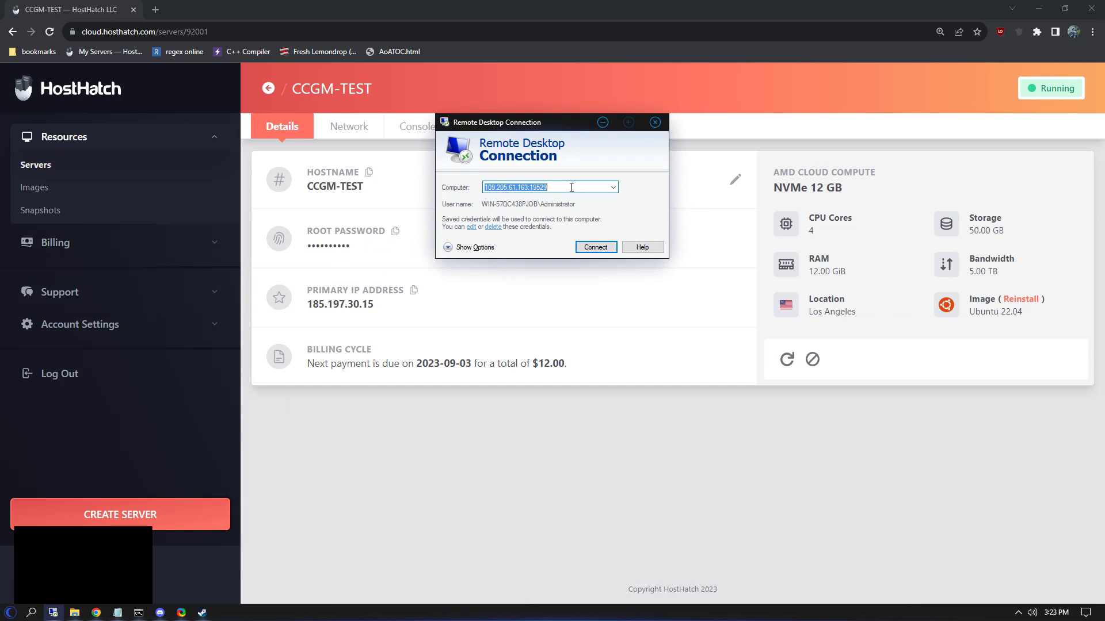
pyautogui.hotkey('ctrl', 'v')
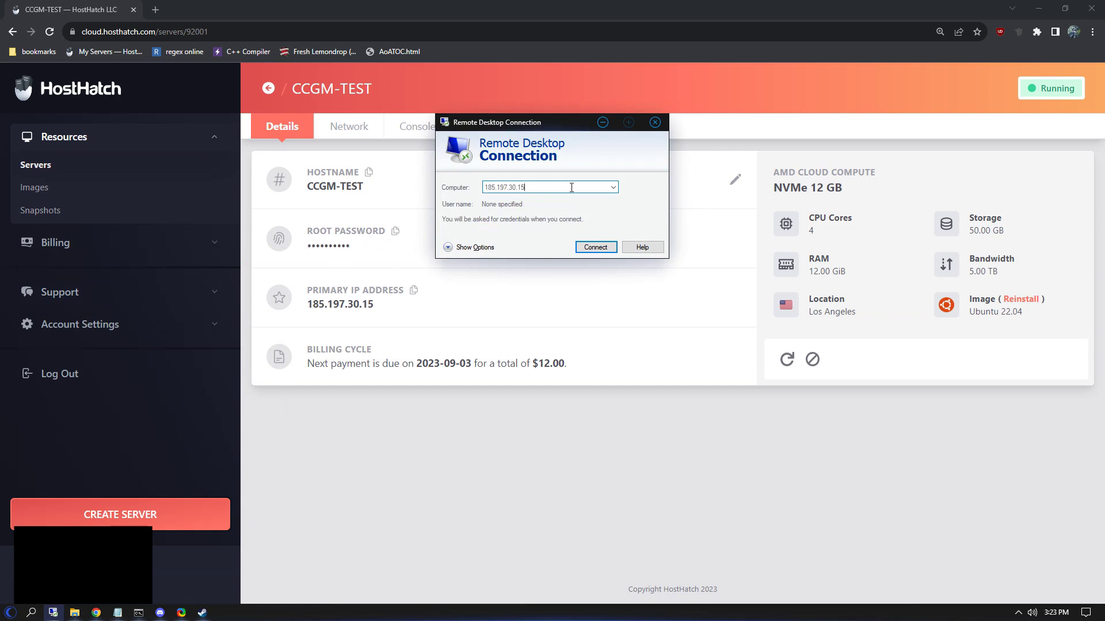
pyautogui.write(':19529')
pyautogui.click(594, 248)
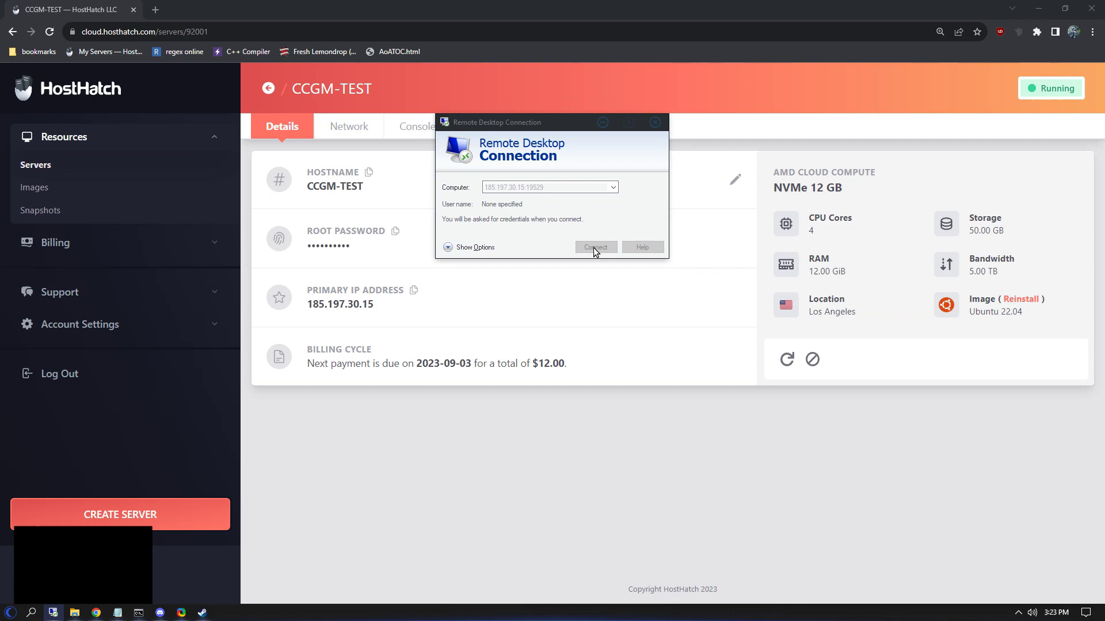
# Step: Sign in as Administrator with the account password and permanently accept the server's certificate
pyautogui.click(619, 250)
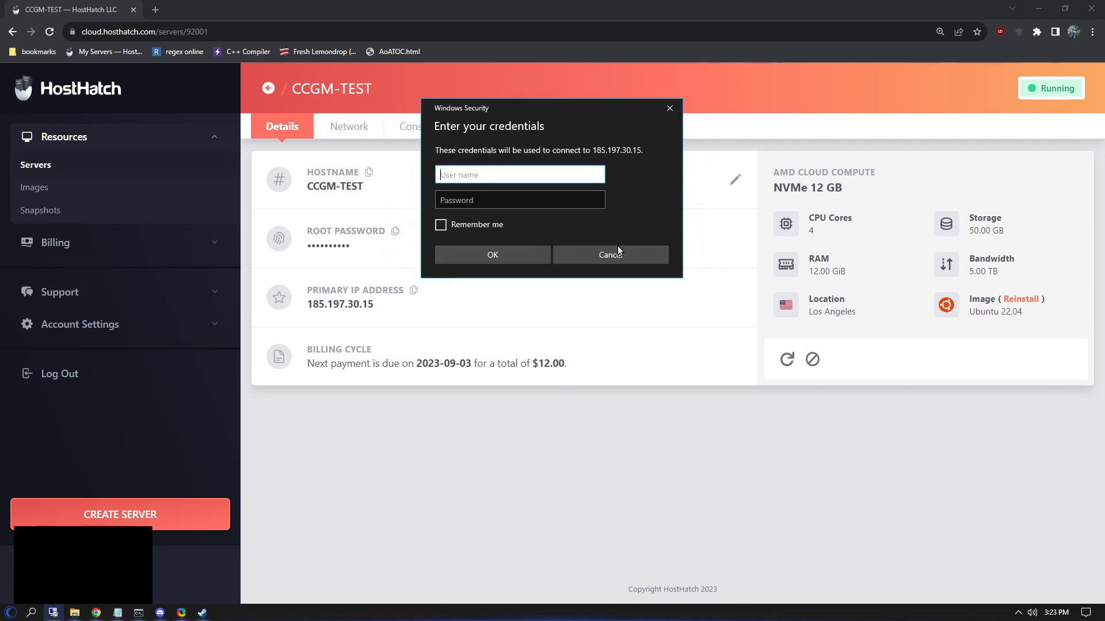
pyautogui.write('Administrator')
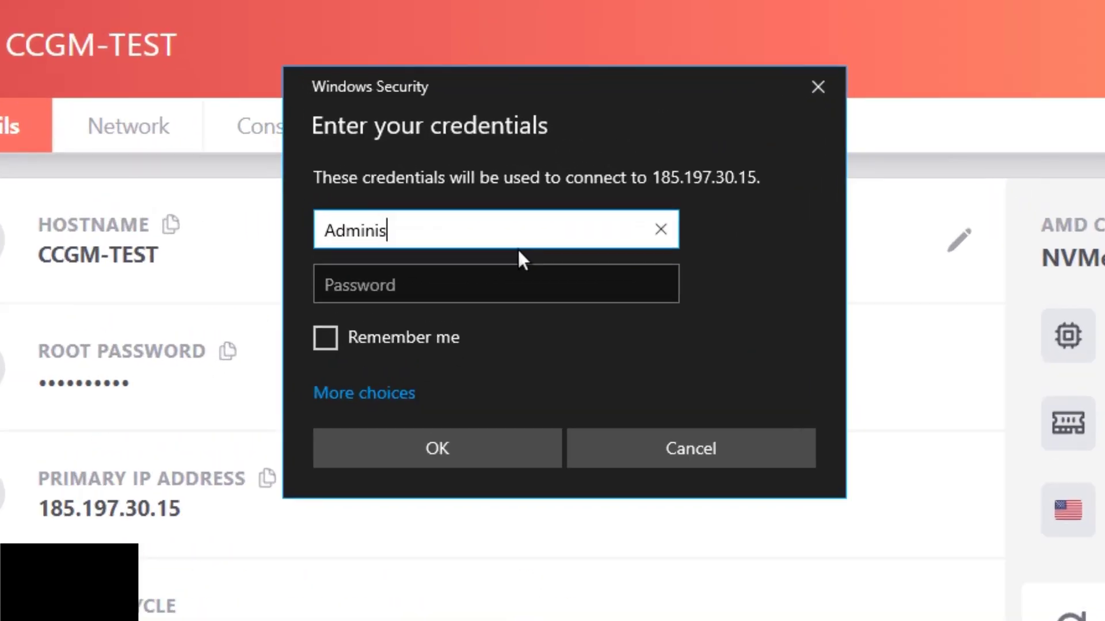
pyautogui.press('Tab')
pyautogui.write('•••••••••••')
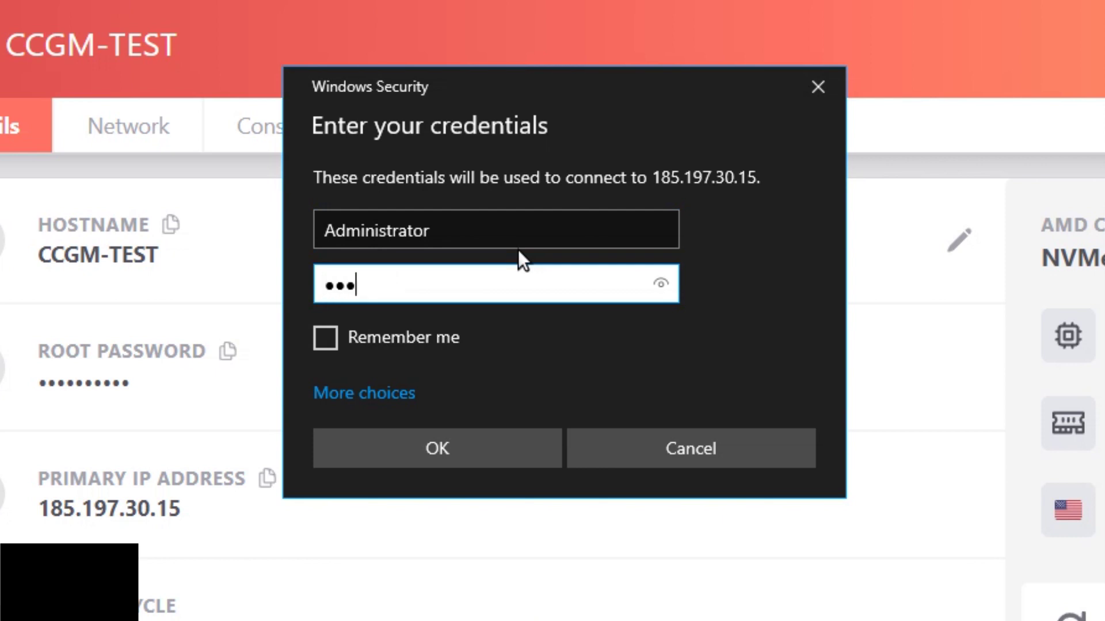
pyautogui.write('P1')
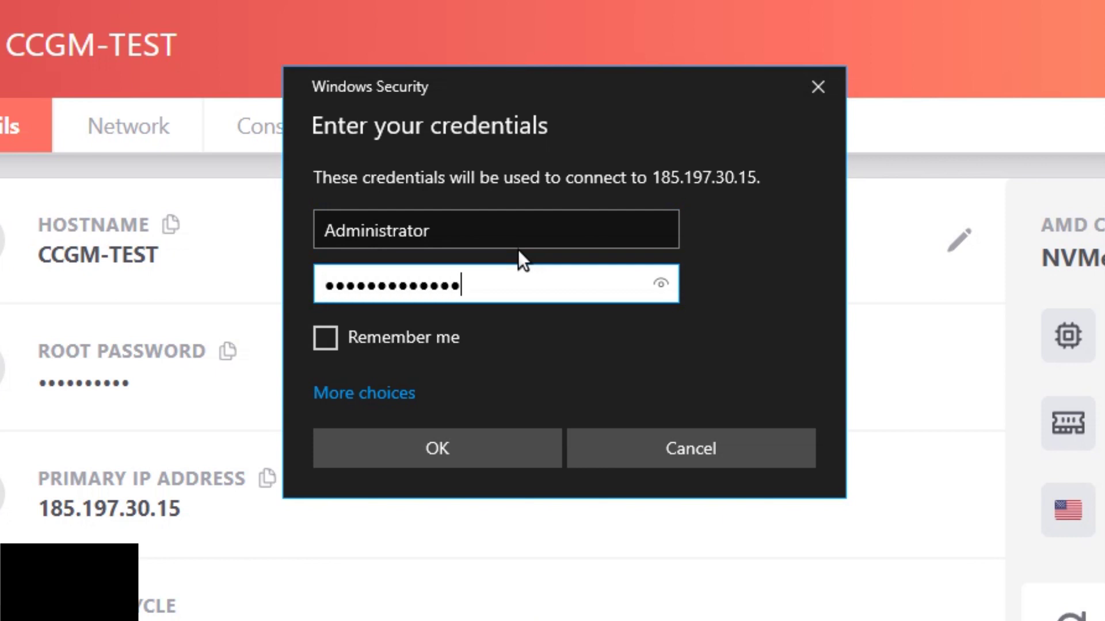
pyautogui.click(668, 290)
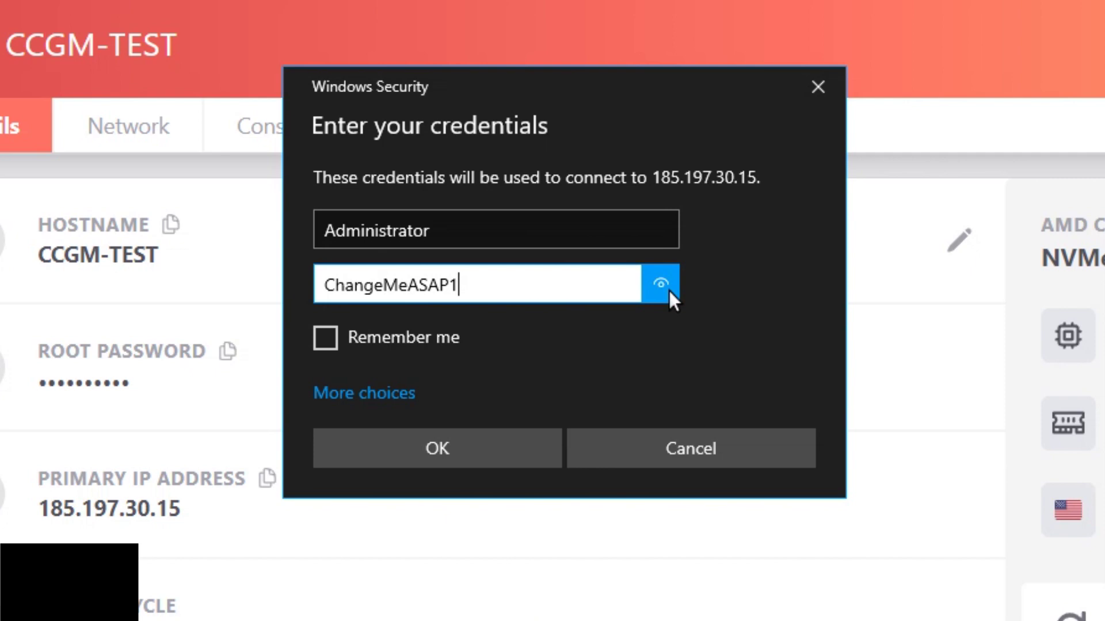
pyautogui.moveTo(669, 291); pyautogui.dragTo(666, 304)
pyautogui.click(468, 457)
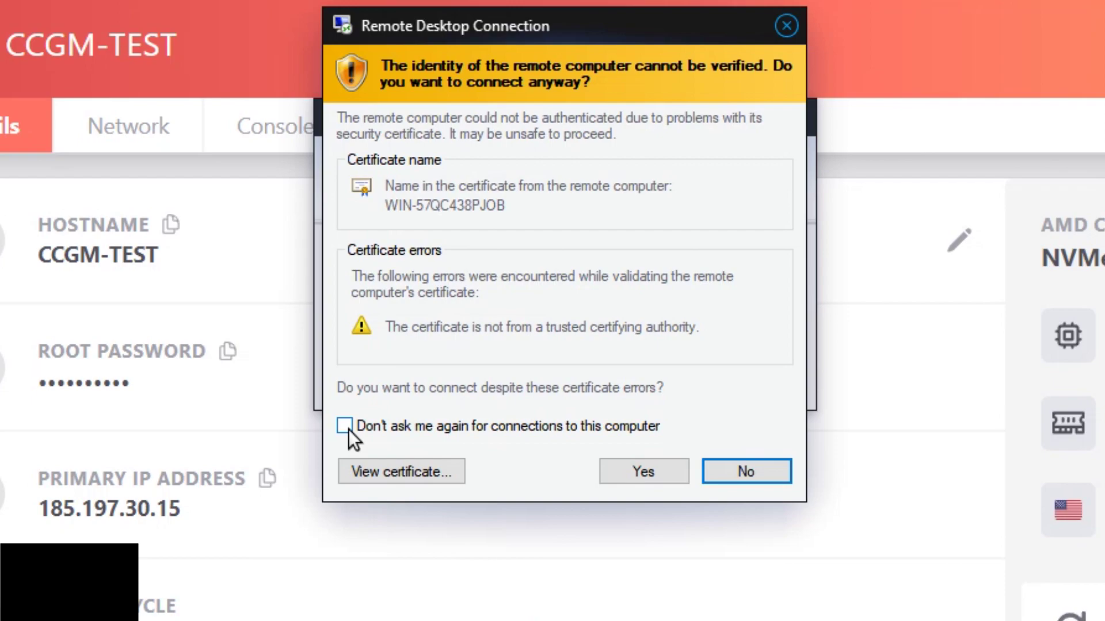
pyautogui.click(346, 427)
pyautogui.click(640, 474)
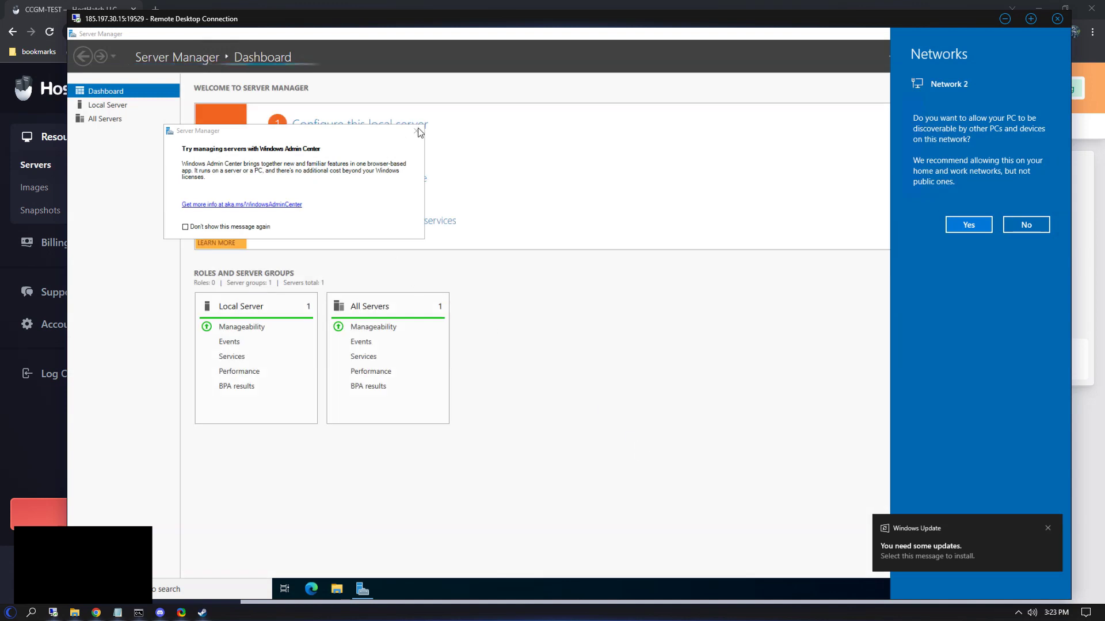
# Step: Dismiss the network discovery prompt and Windows Admin Center tip, and close Server Manager
pyautogui.click(418, 133)
pyautogui.click(415, 130)
pyautogui.click(1062, 33)
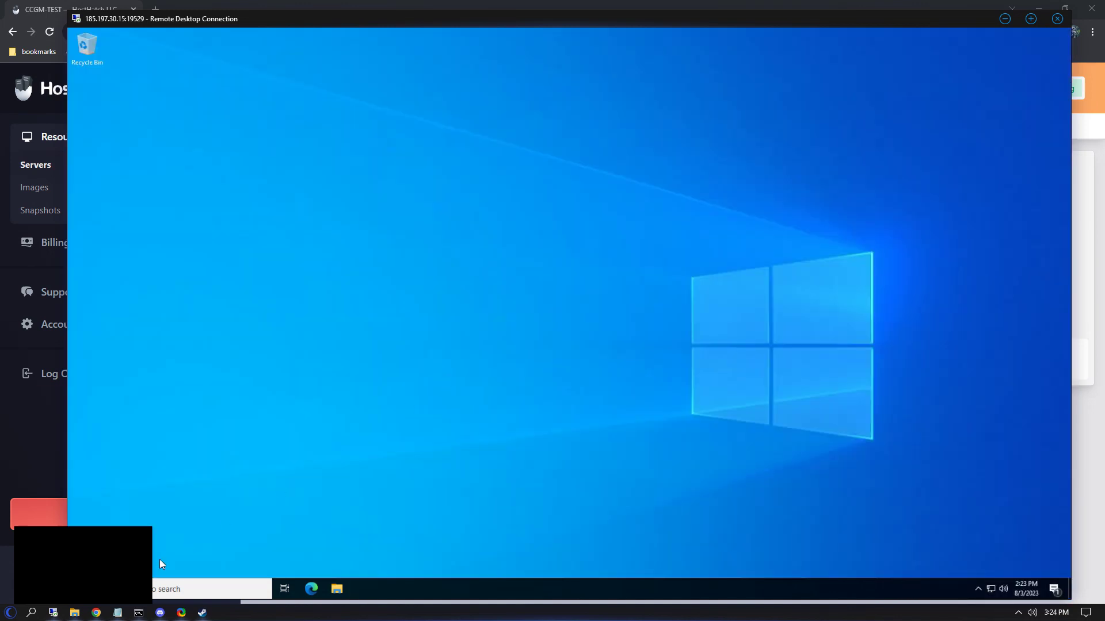
# Step: Launch Command Prompt as administrator and type 'net user Administrator' followed by the new password
pyautogui.click(167, 588)
pyautogui.write('cmd')
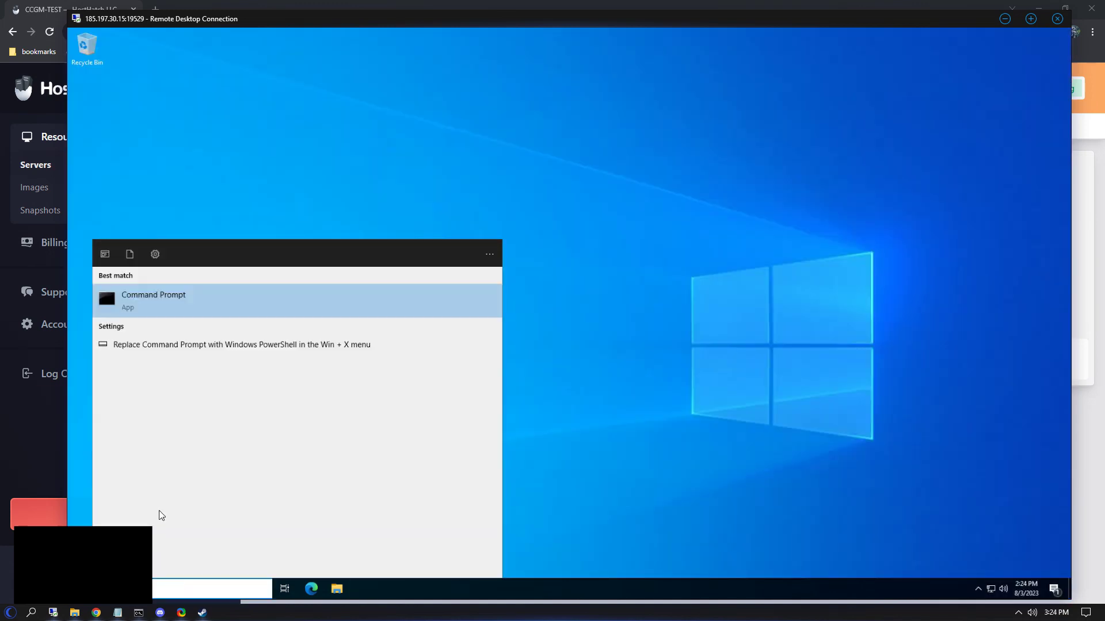
pyautogui.click(164, 298)
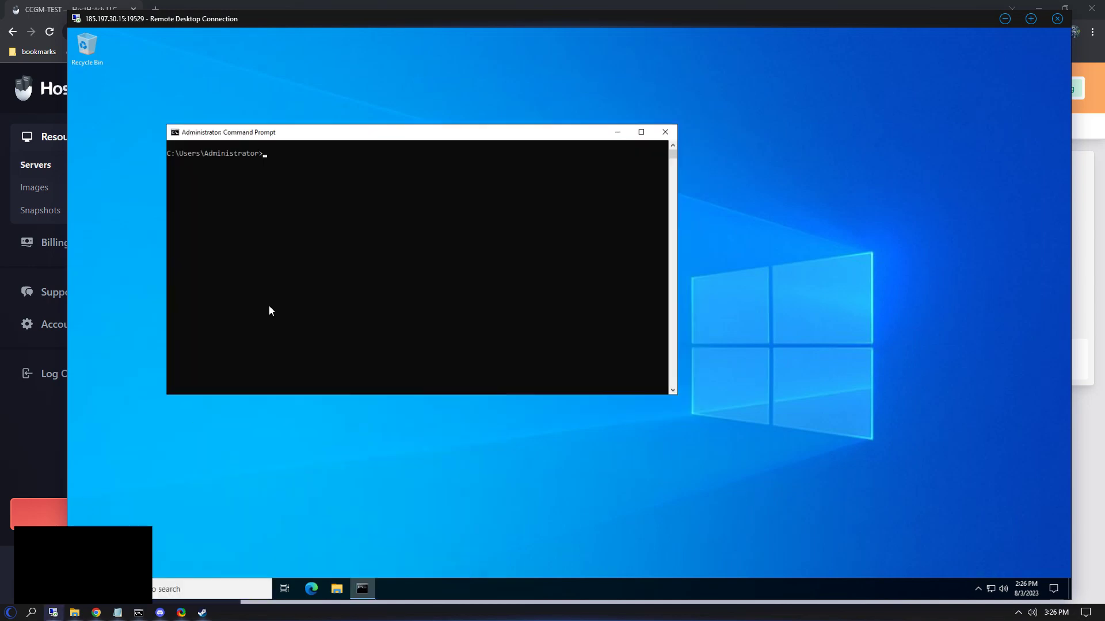
pyautogui.write('net user Administrator')
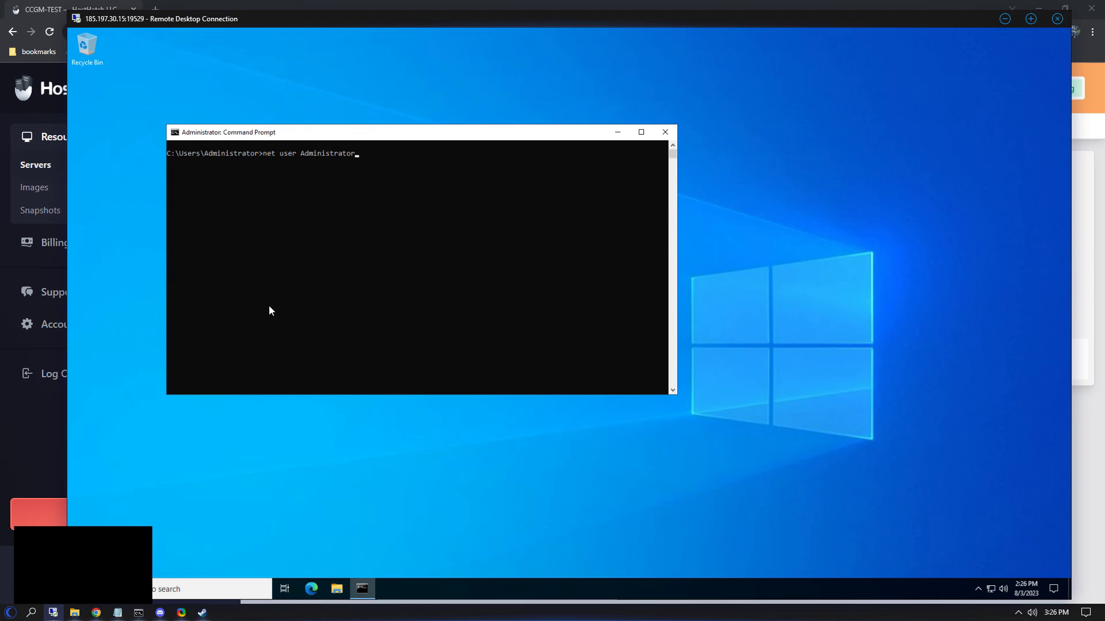
pyautogui.write(' abcABC123')
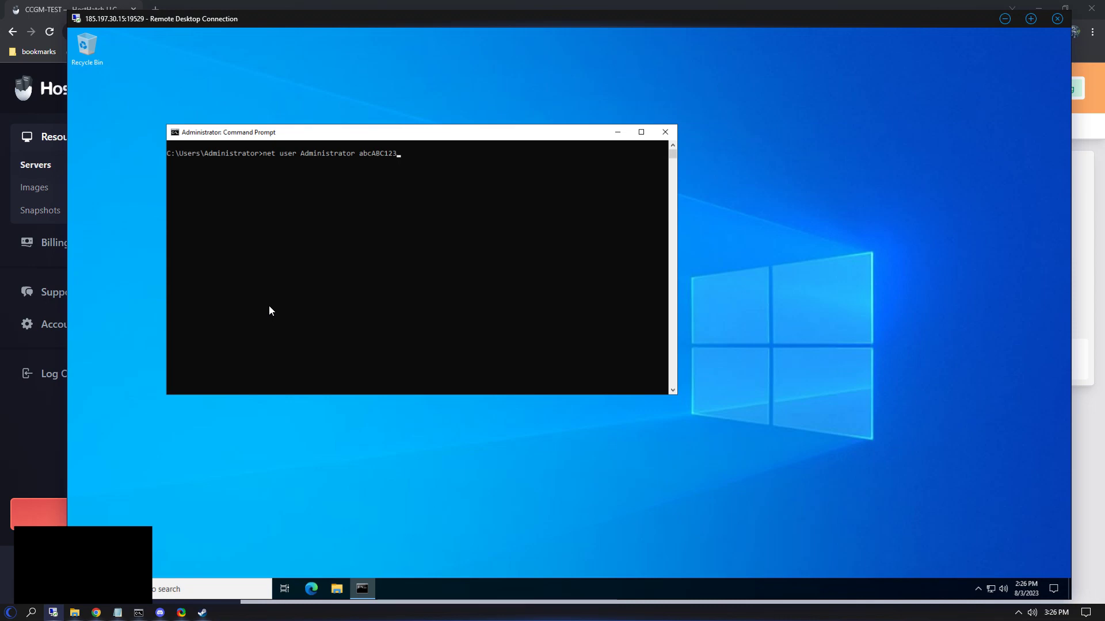
# Step: Erase the previously typed password from the 'net user Administrator' command
pyautogui.press('BackSpace')
pyautogui.press('BackSpace')
pyautogui.press('BackSpace')
pyautogui.press('BackSpace')
pyautogui.press('BackSpace')
pyautogui.press('BackSpace')
pyautogui.press('BackSpace')
pyautogui.press('BackSpace')
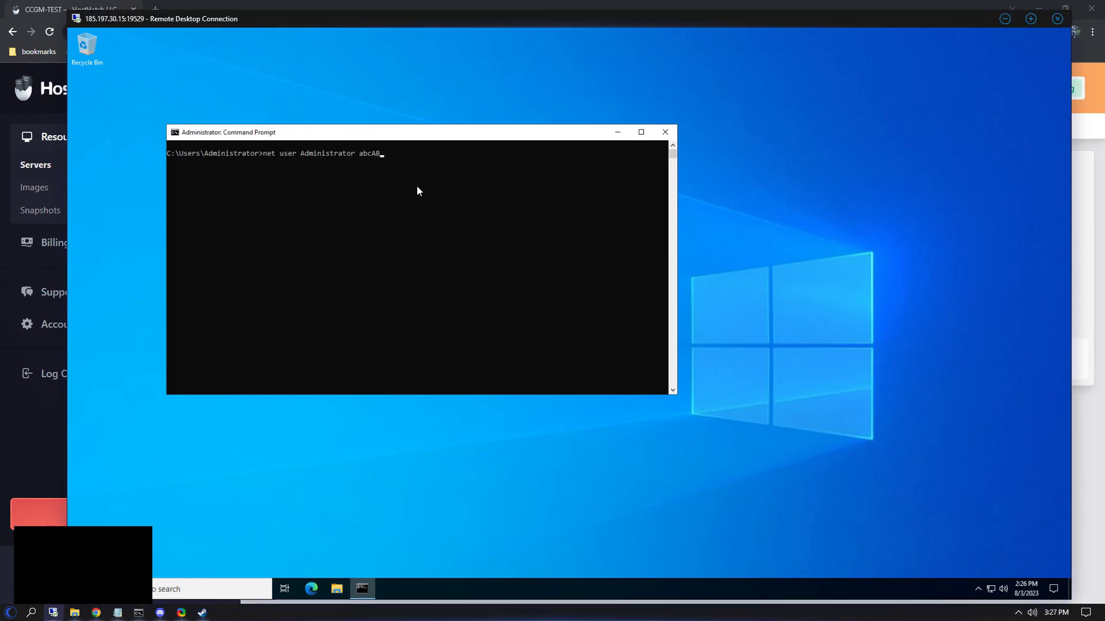
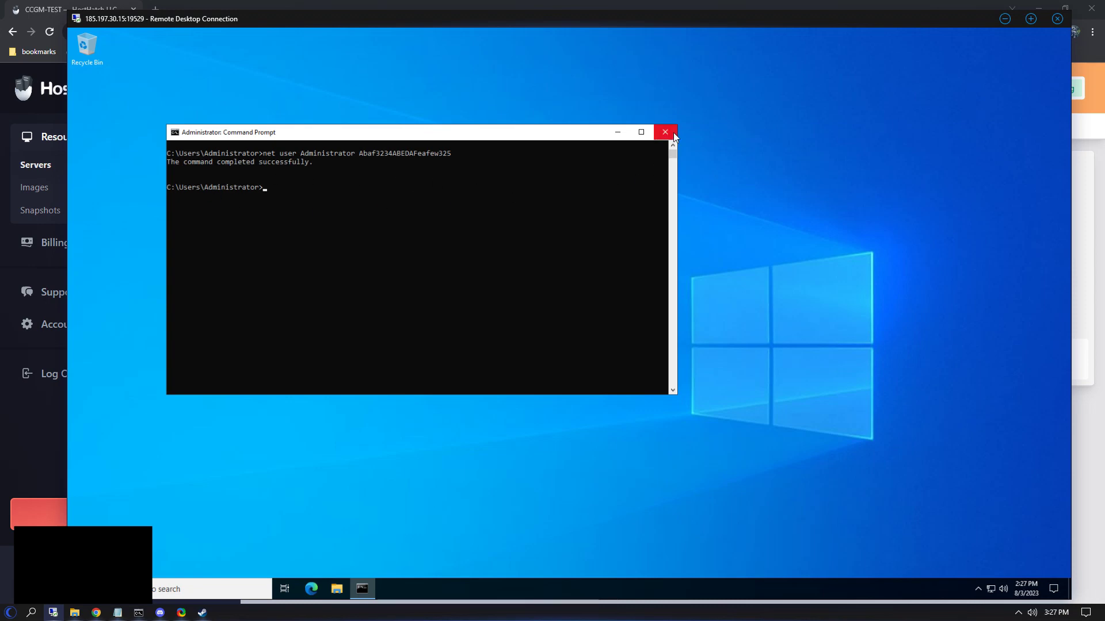
# Step: Close Command Prompt and search 'github windows mas' in Microsoft Edge
pyautogui.click(673, 133)
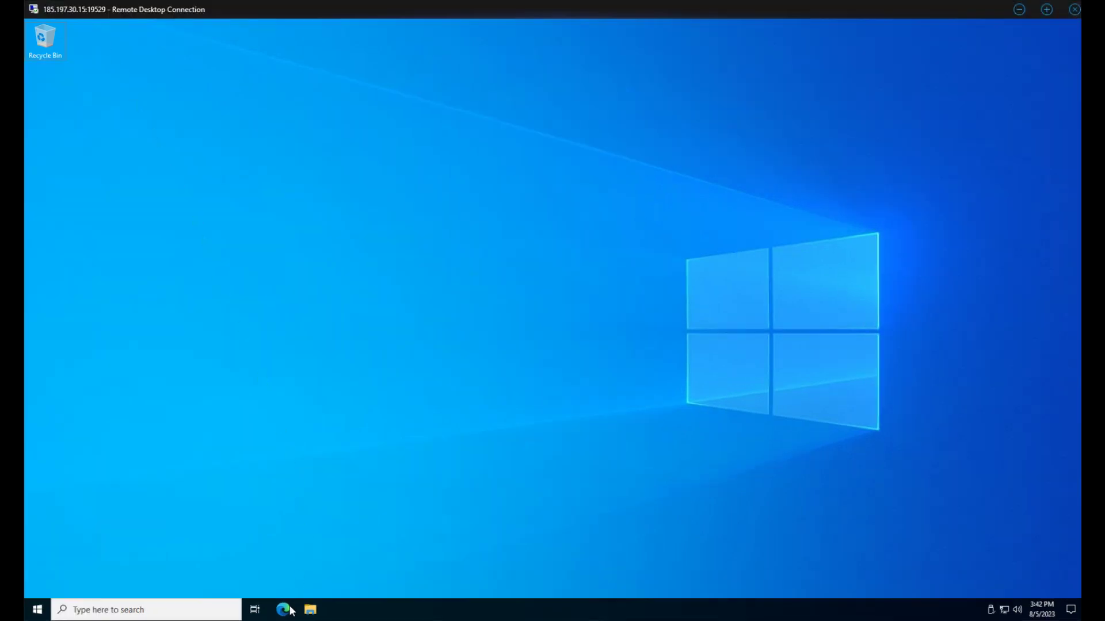
pyautogui.click(290, 610)
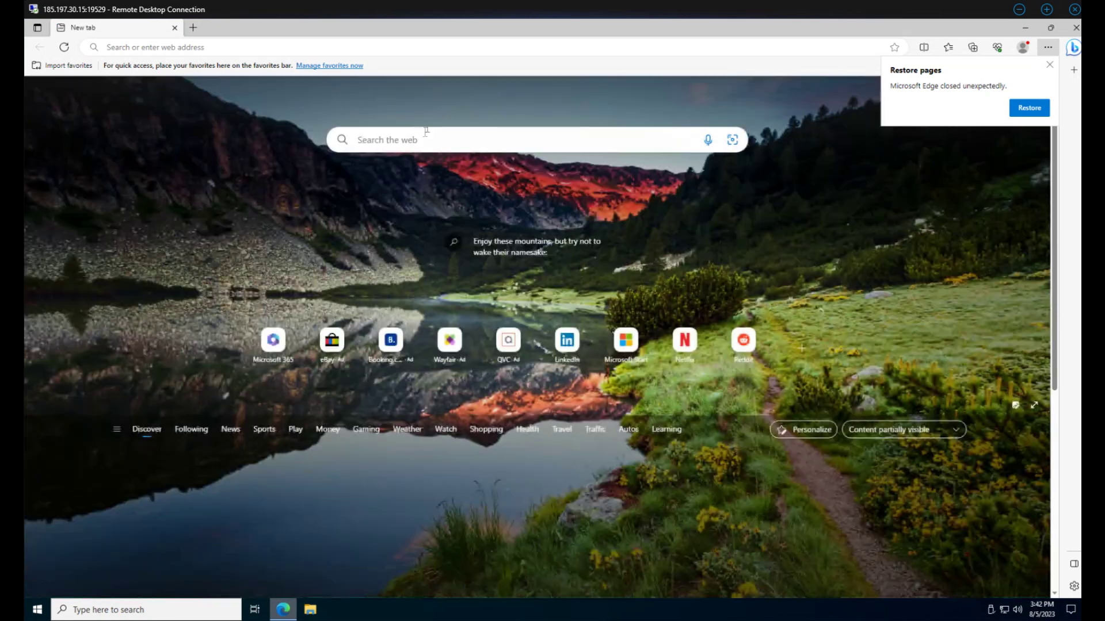
pyautogui.click(423, 138)
pyautogui.write('github')
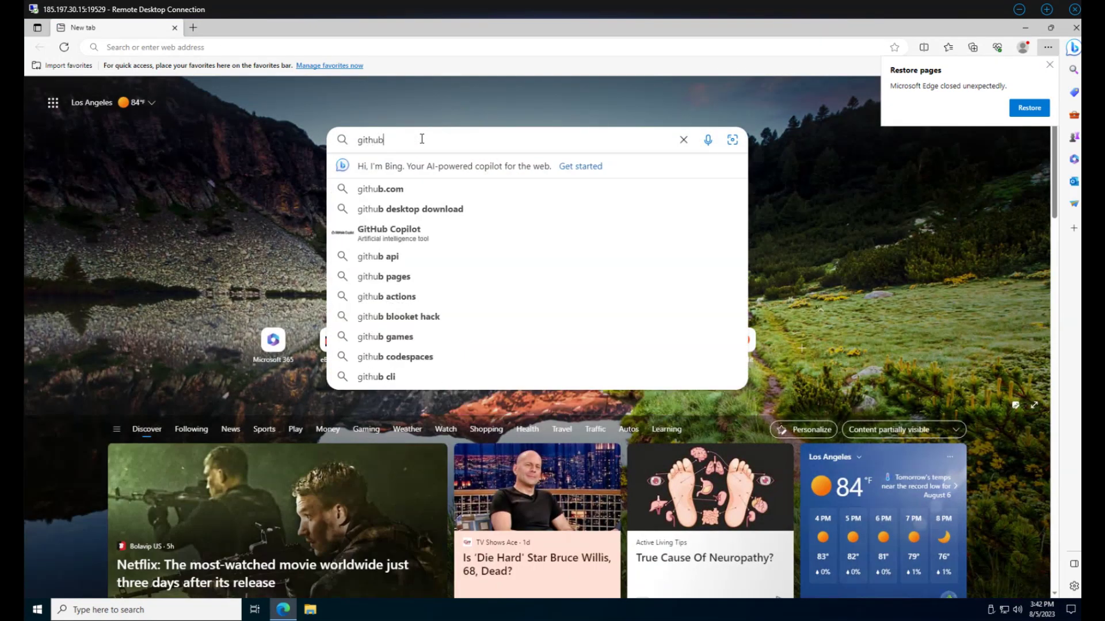
pyautogui.write(' windows mas')
pyautogui.press('Return')
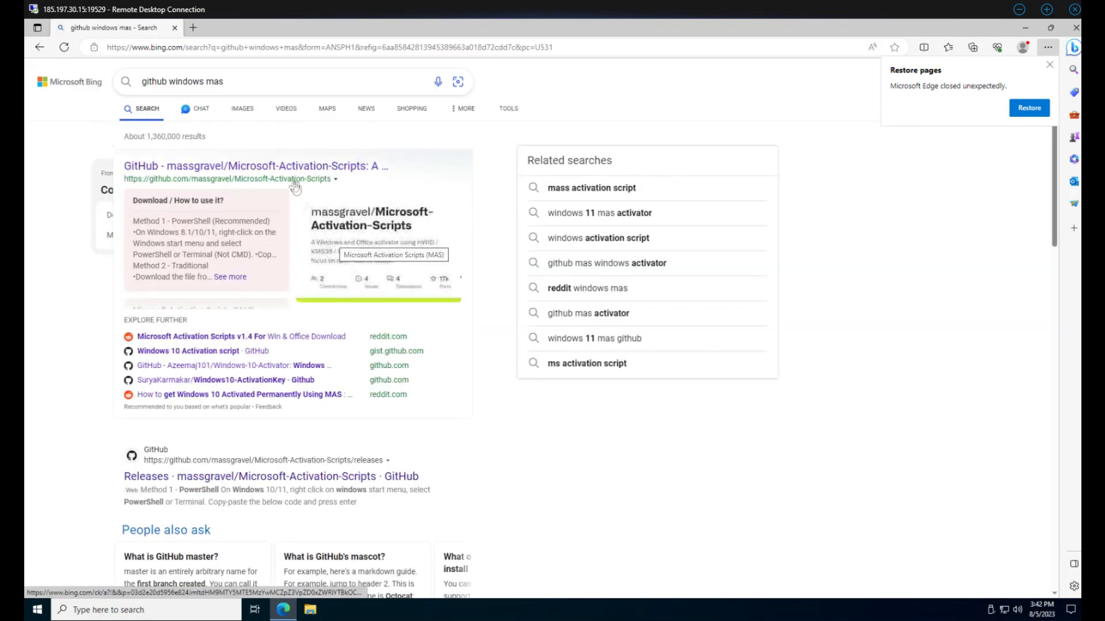
# Step: Download Microsoft-Activation-Scripts-master.zip from the GitHub releases page and open it
pyautogui.click(242, 167)
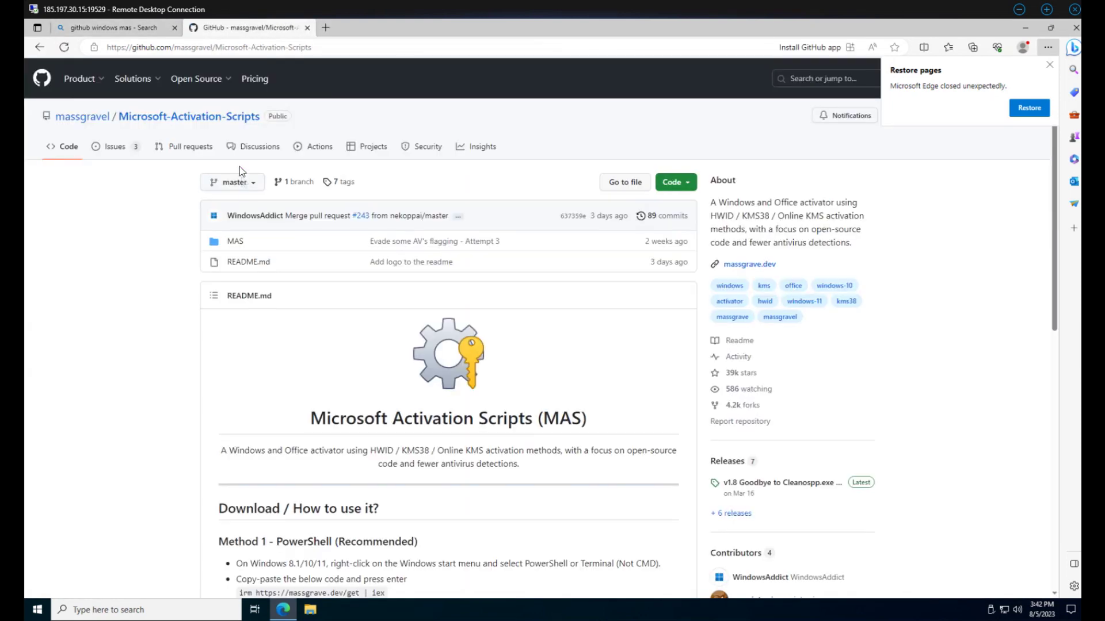
pyautogui.click(729, 463)
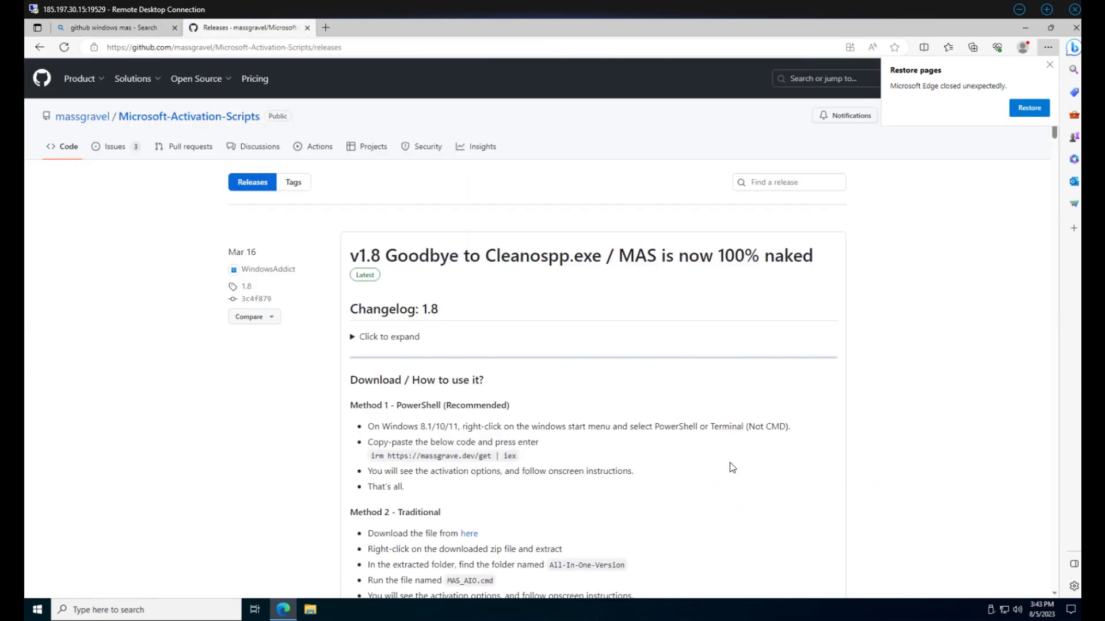
pyautogui.scroll(-3, 732, 467)
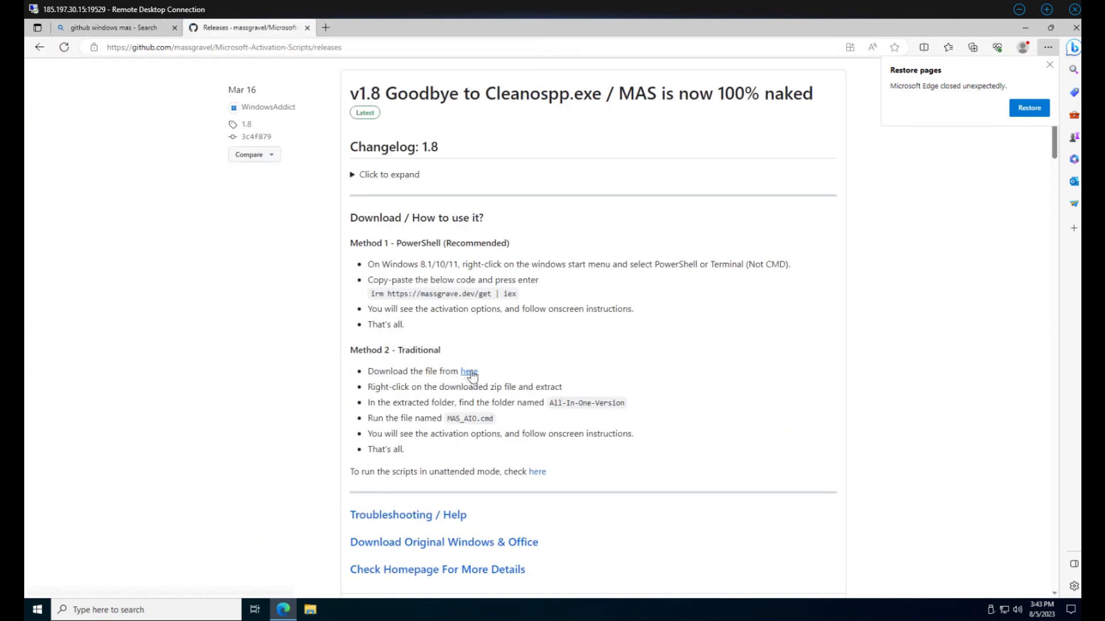
pyautogui.click(468, 373)
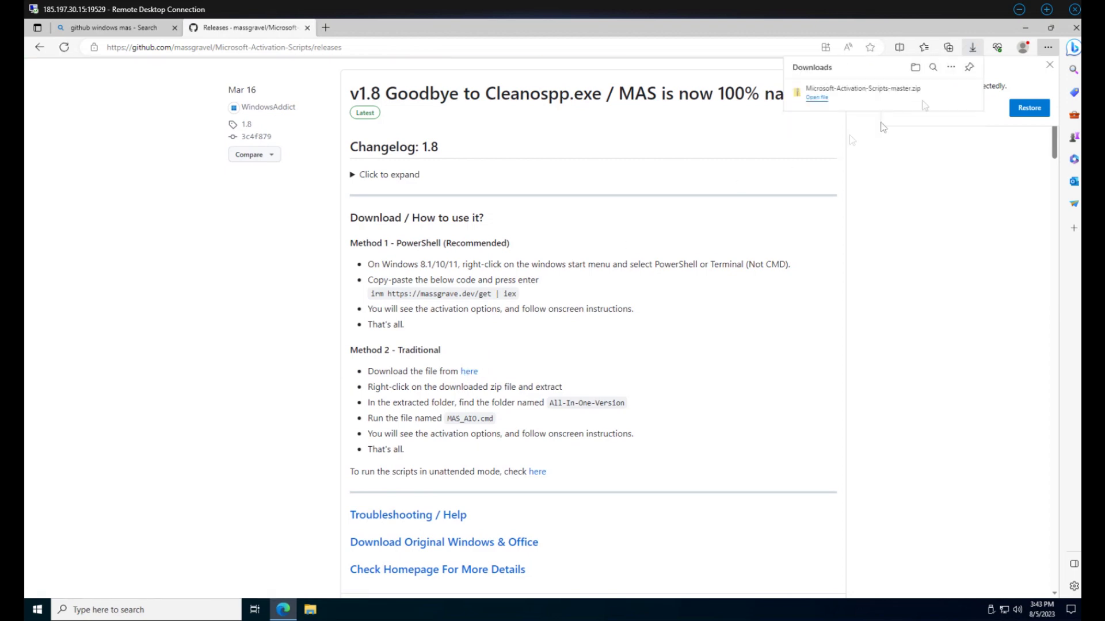
pyautogui.click(895, 92)
# Step: Copy the Microsoft-Activation-Scripts-master folder from the zip onto the desktop
pyautogui.click(1025, 27)
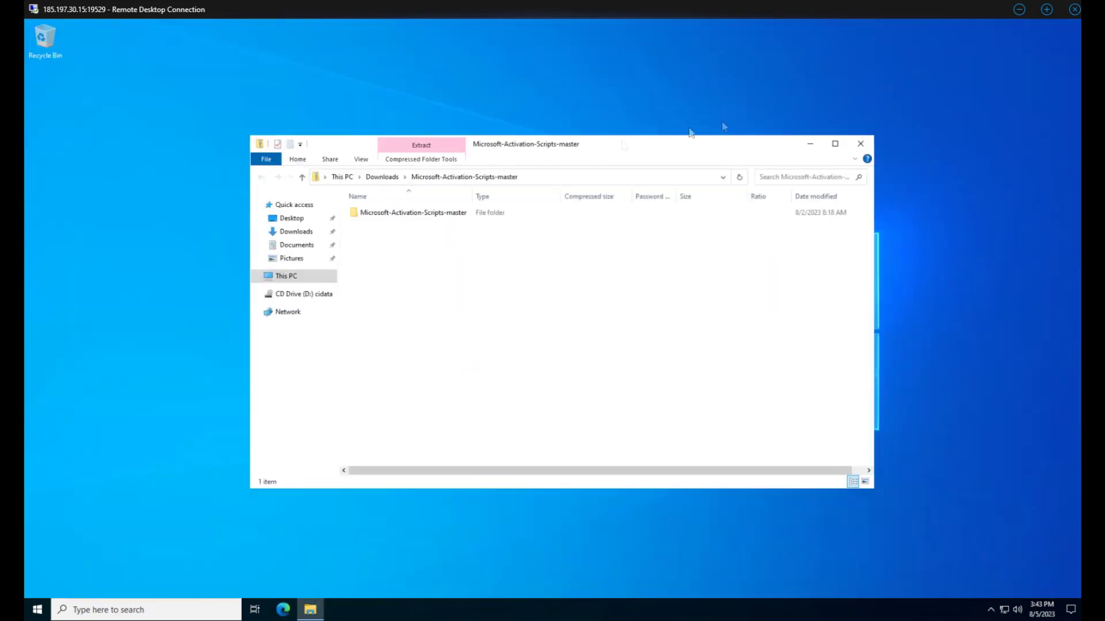
pyautogui.click(404, 215)
pyautogui.click(149, 201)
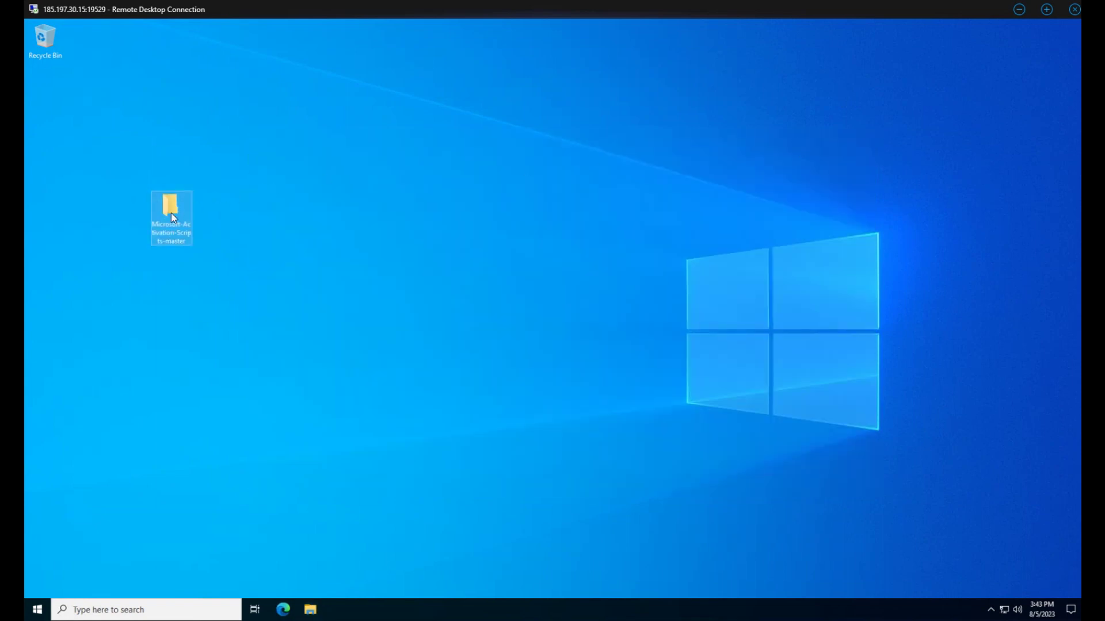
# Step: Run MAS_AIO from the folder's MAS > All-In-One-Version subfolder
pyautogui.doubleClick(171, 213)
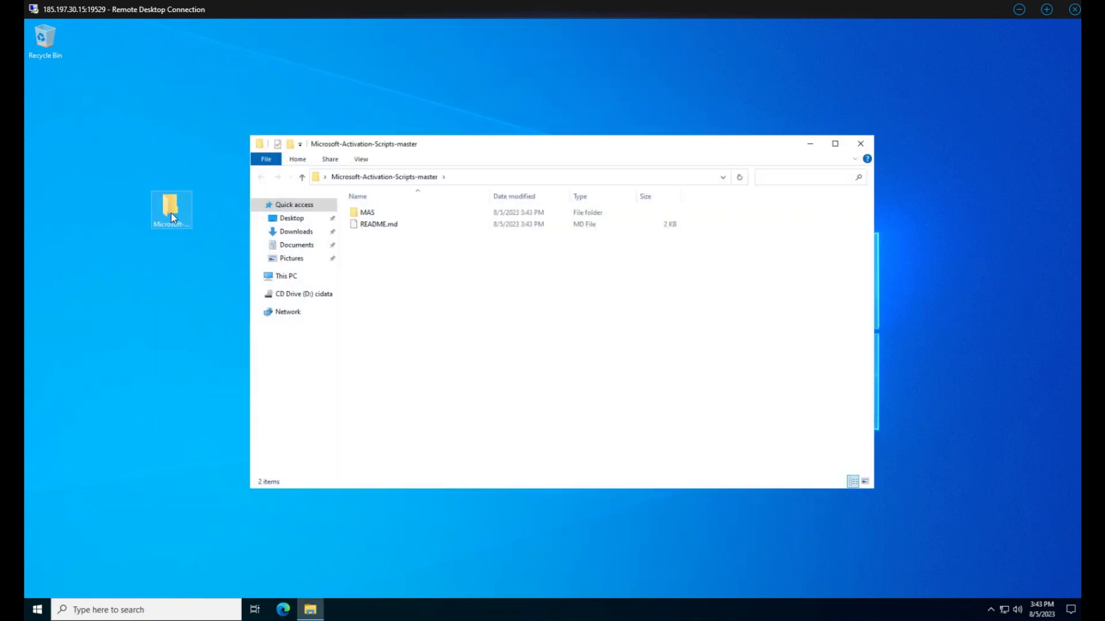
pyautogui.doubleClick(411, 214)
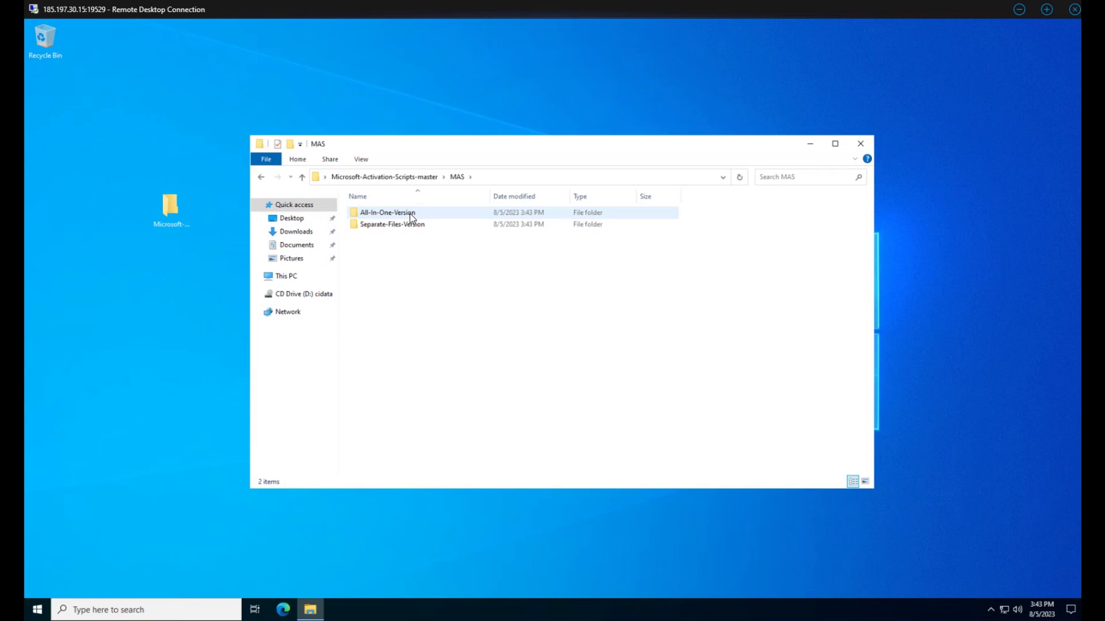
pyautogui.doubleClick(410, 214)
pyautogui.doubleClick(388, 213)
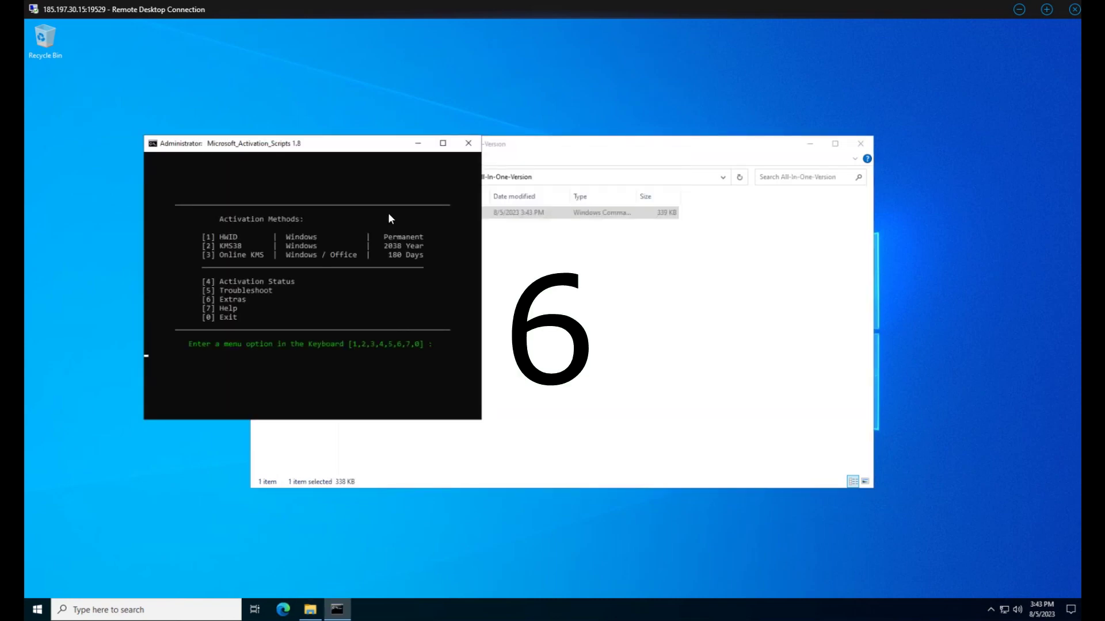
# Step: Switch ServerStandardEval to ServerStandard via Extras using the DISM method, then restart
pyautogui.press('6')
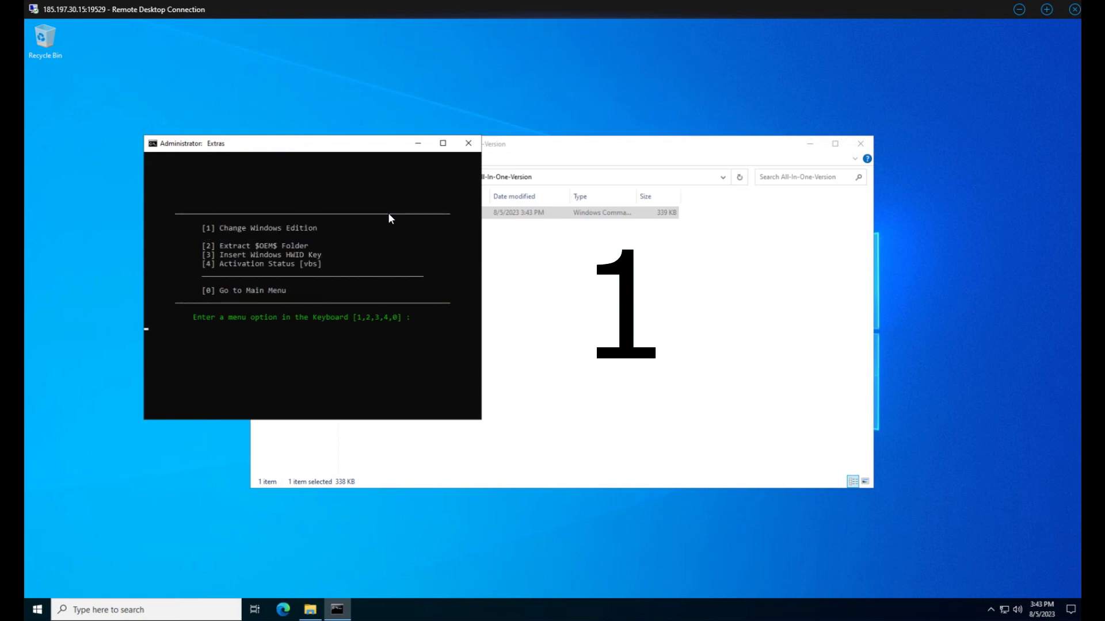
pyautogui.press('1')
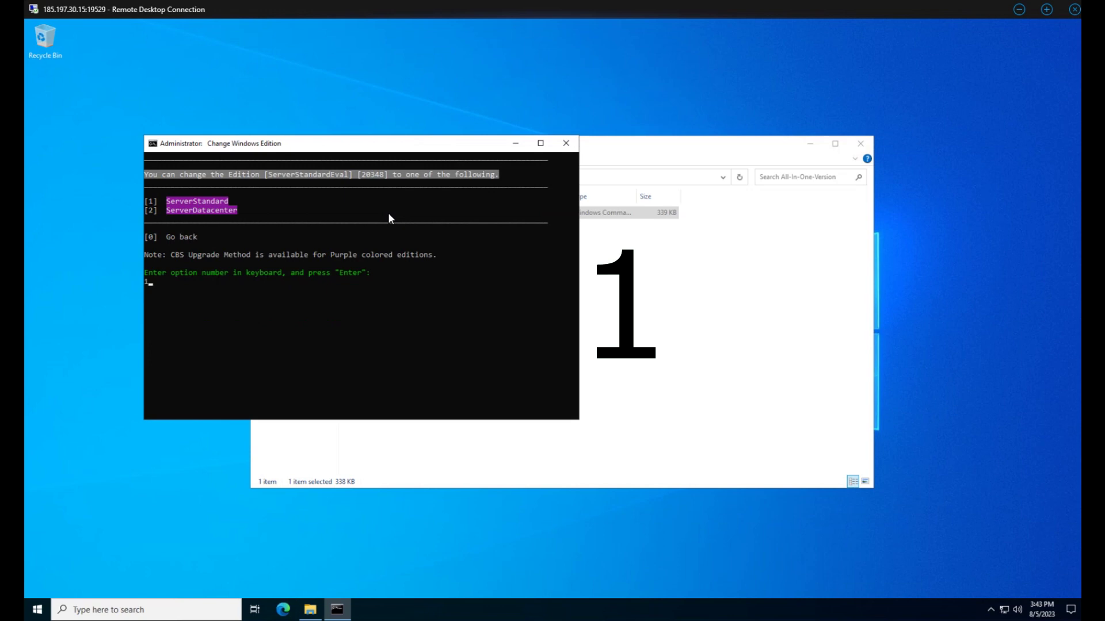
pyautogui.press('1')
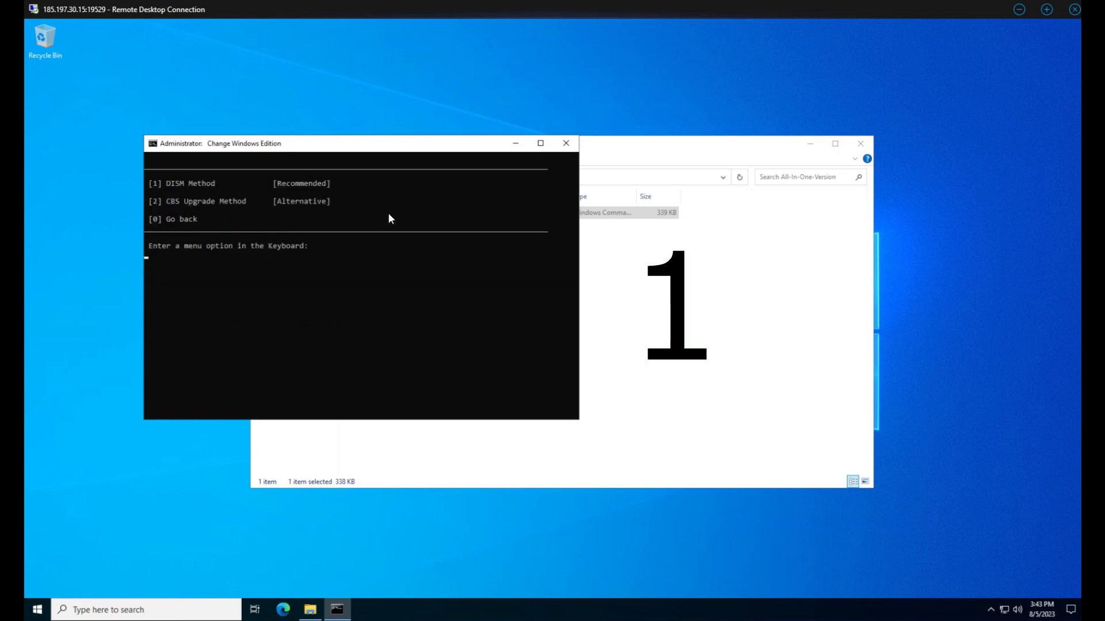
pyautogui.press('1')
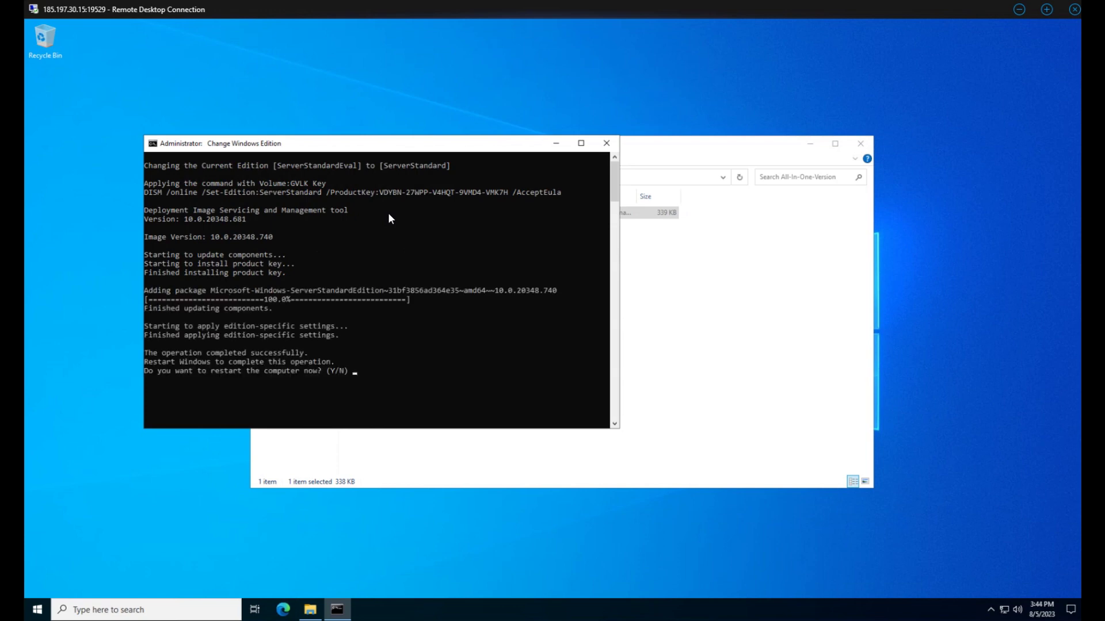
pyautogui.press('y')
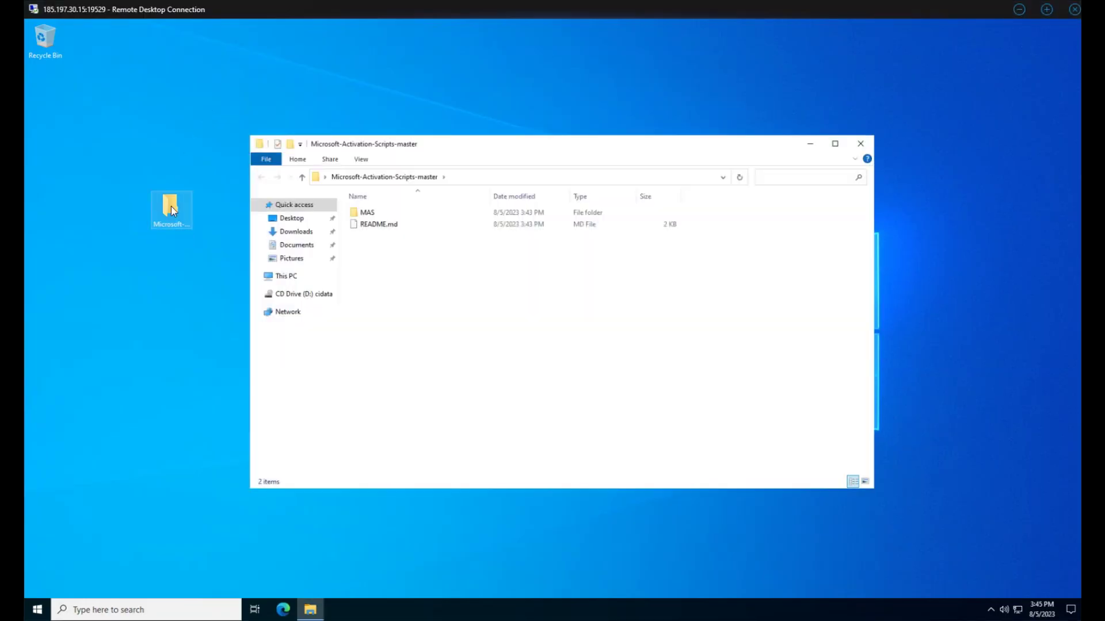
# Step: Relaunch MAS_AIO and run KMS38 activation for Windows Server 2022 Standard
pyautogui.doubleClick(382, 214)
pyautogui.doubleClick(397, 213)
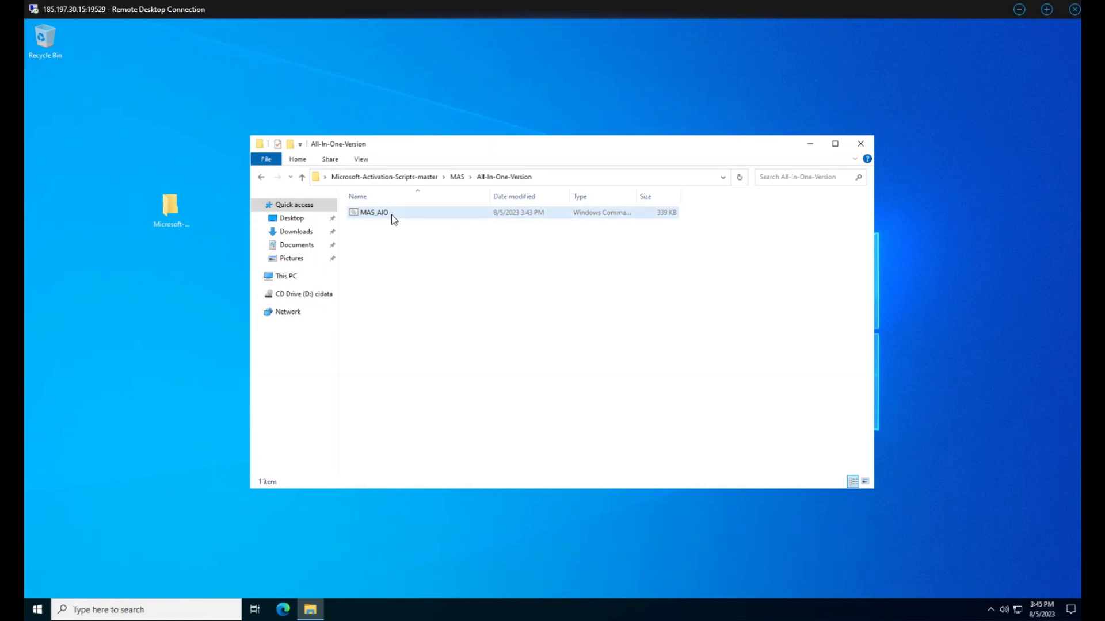
pyautogui.doubleClick(391, 214)
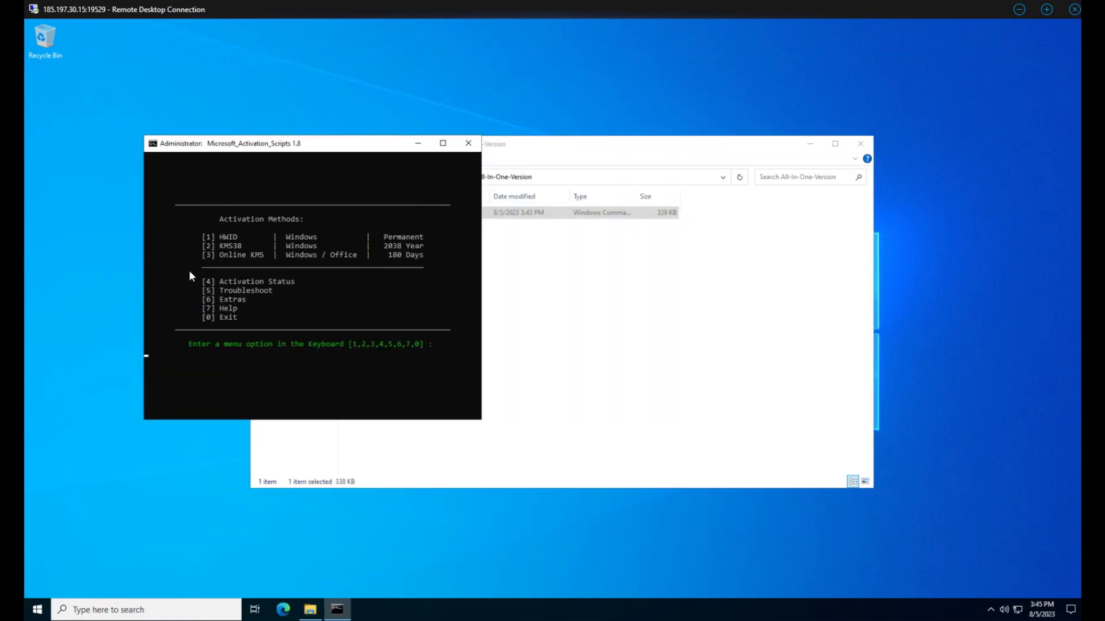
pyautogui.press('2')
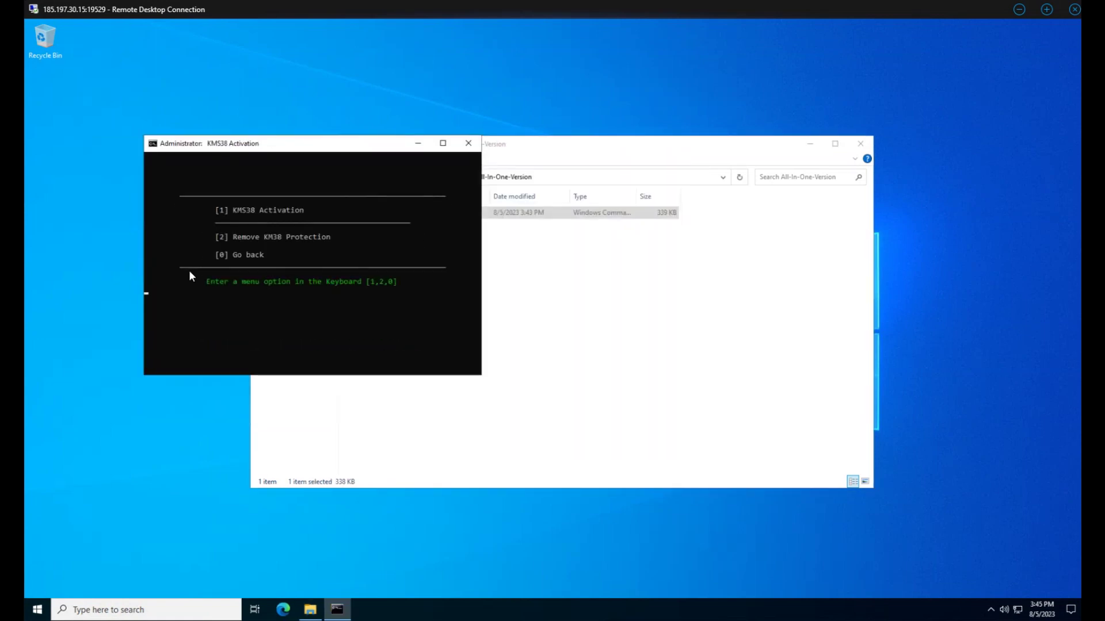
pyautogui.press('1')
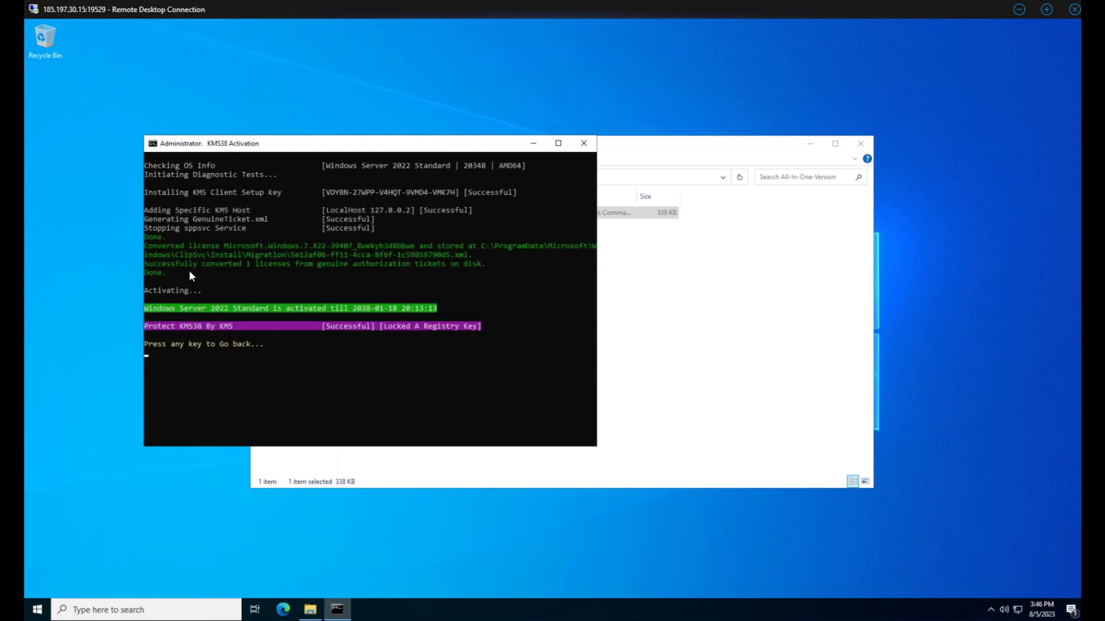
# Step: Return to the main menu and close the script console and Explorer window
pyautogui.press('Return')
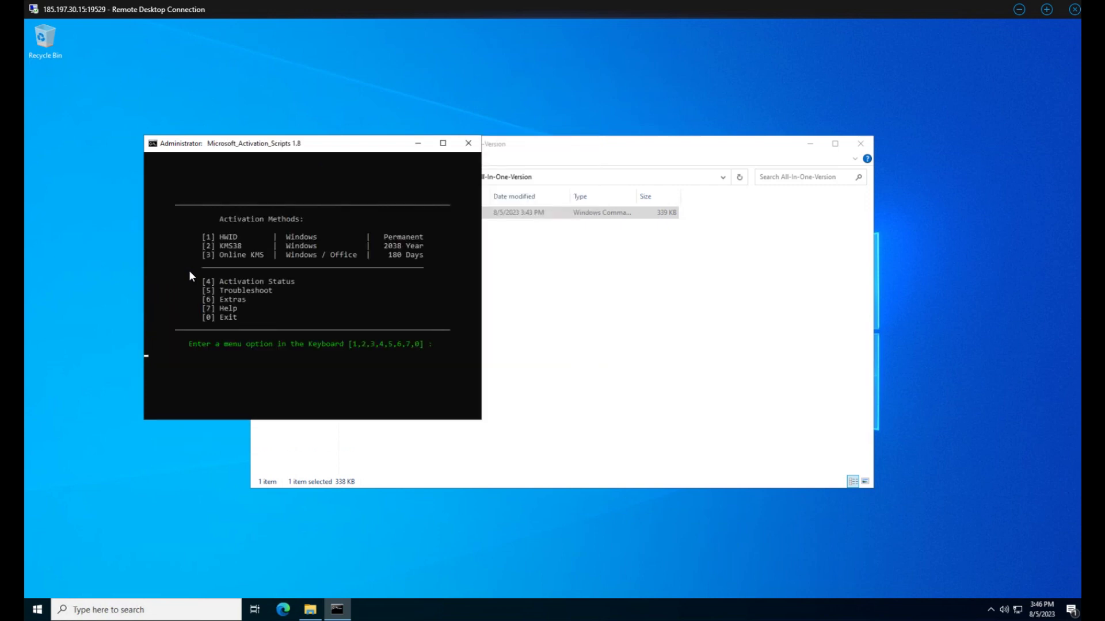
pyautogui.click(469, 142)
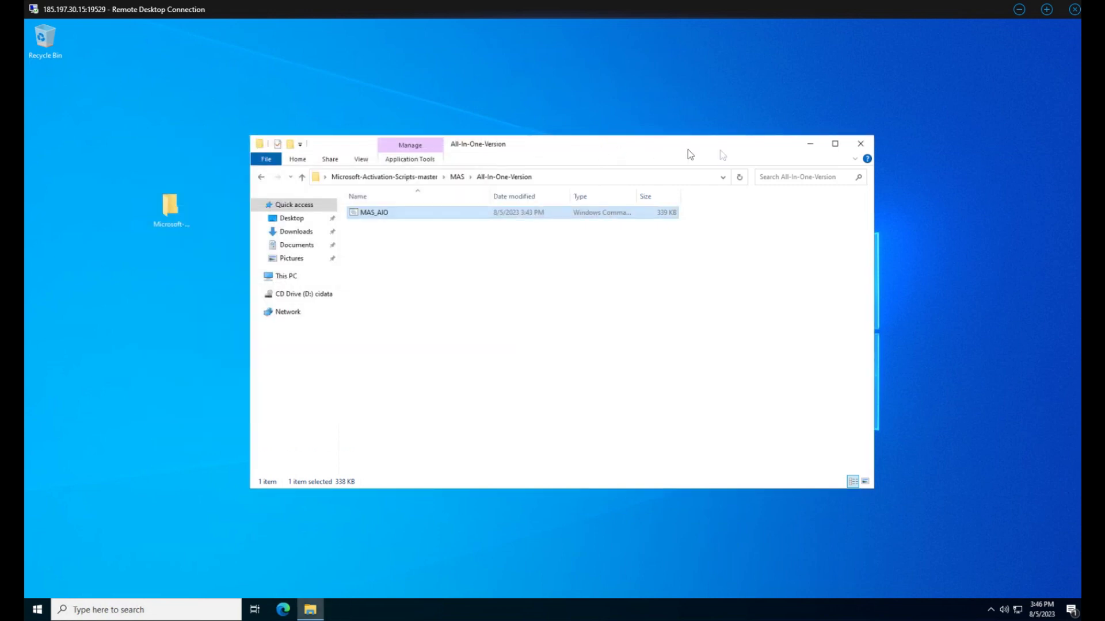
pyautogui.click(858, 146)
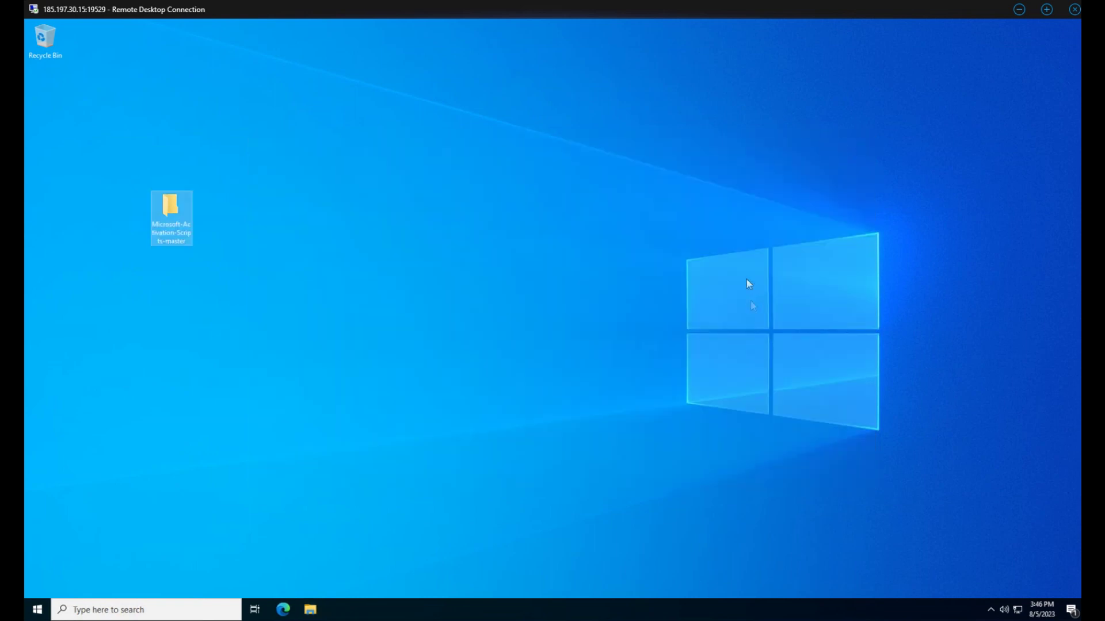